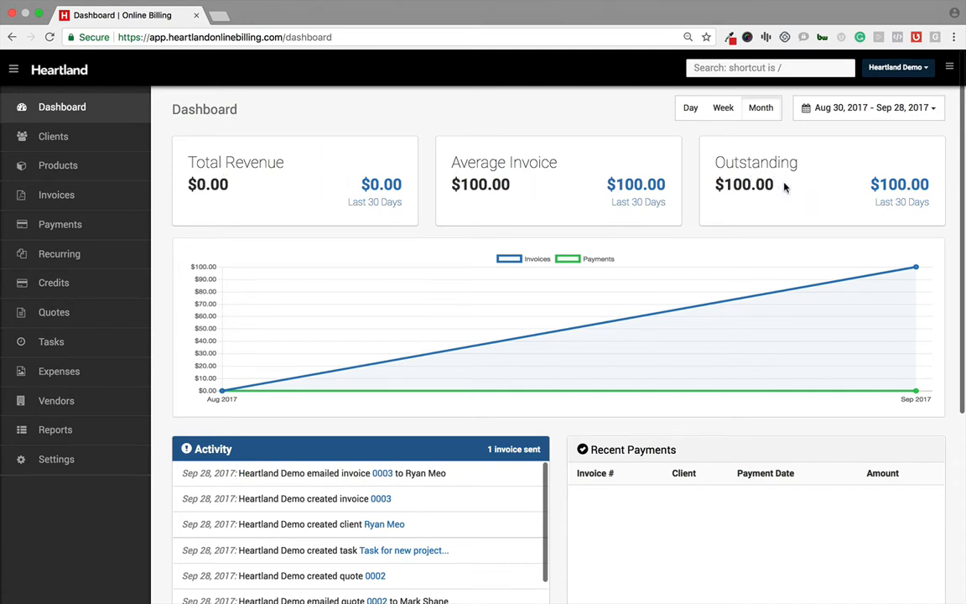
Review the dashboard's revenue figures, invoice chart, activity feed, recent payments, upcoming invoices and past-due invoices.
{"action": "scroll", "coordinate": [240, 277], "scroll_direction": "down", "scroll_amount": 2}
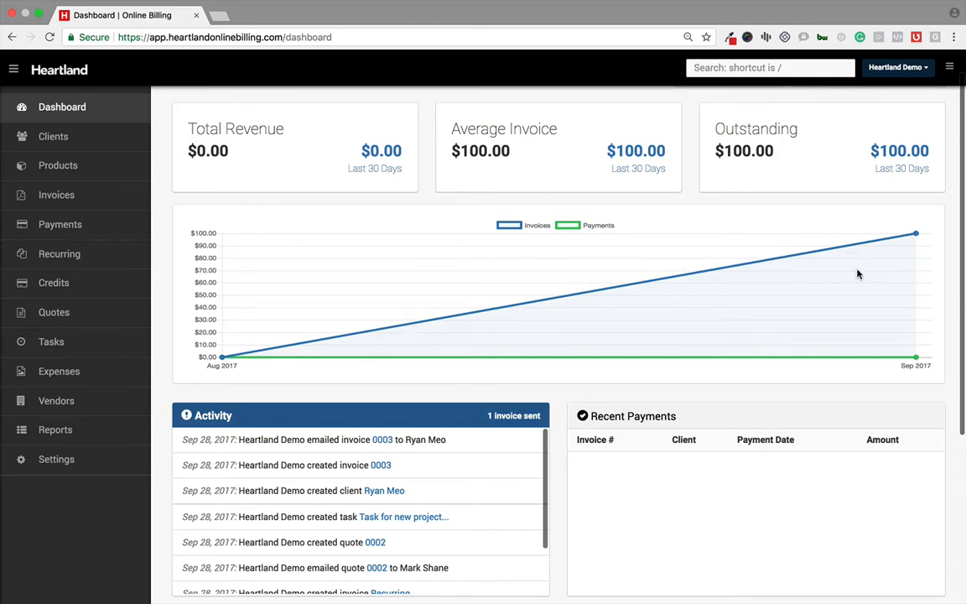
{"action": "scroll", "coordinate": [857, 273], "scroll_direction": "down", "scroll_amount": 5}
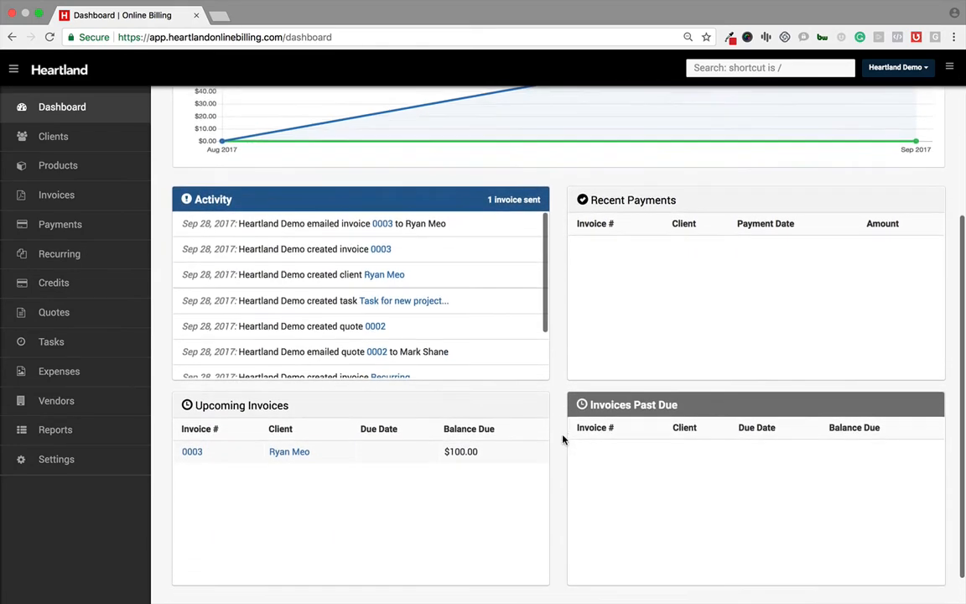
{"action": "scroll", "coordinate": [627, 345], "scroll_direction": "down", "scroll_amount": 1}
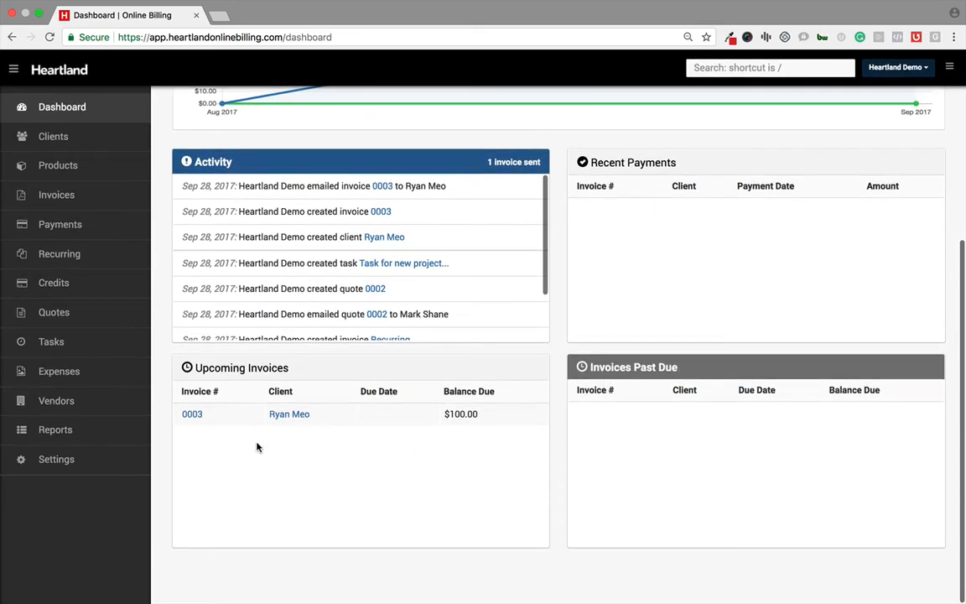
{"action": "scroll", "coordinate": [556, 369], "scroll_direction": "up", "scroll_amount": 7}
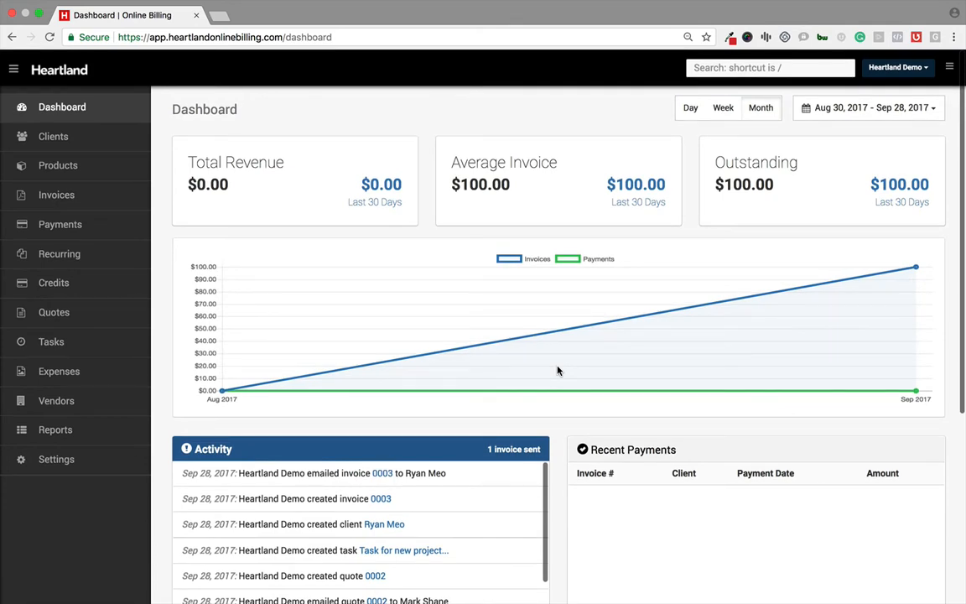
Open a blank new-client form from the client list and review its organization, contact, address and additional info fields.
{"action": "left_click", "coordinate": [64, 140]}
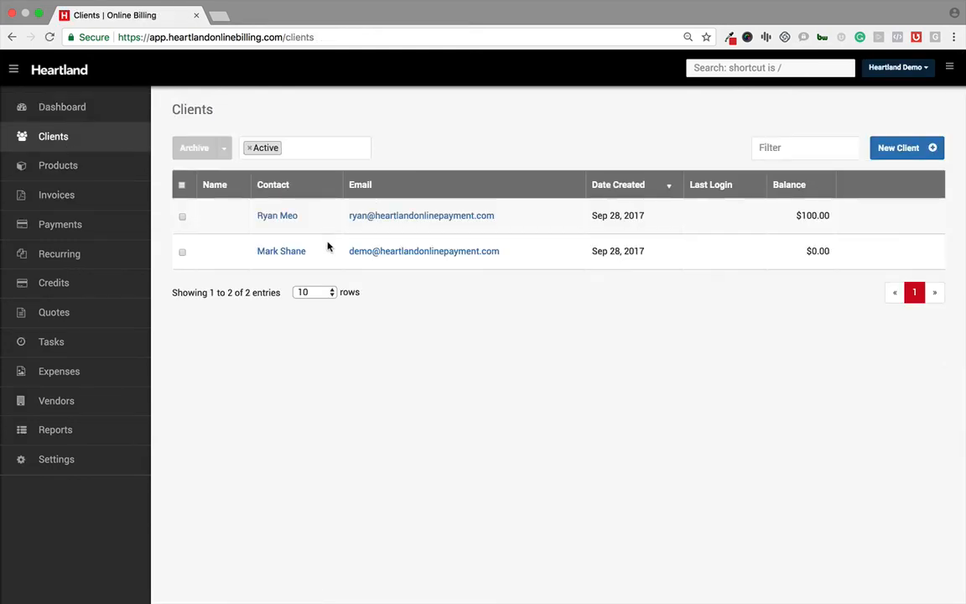
{"action": "left_click", "coordinate": [884, 148]}
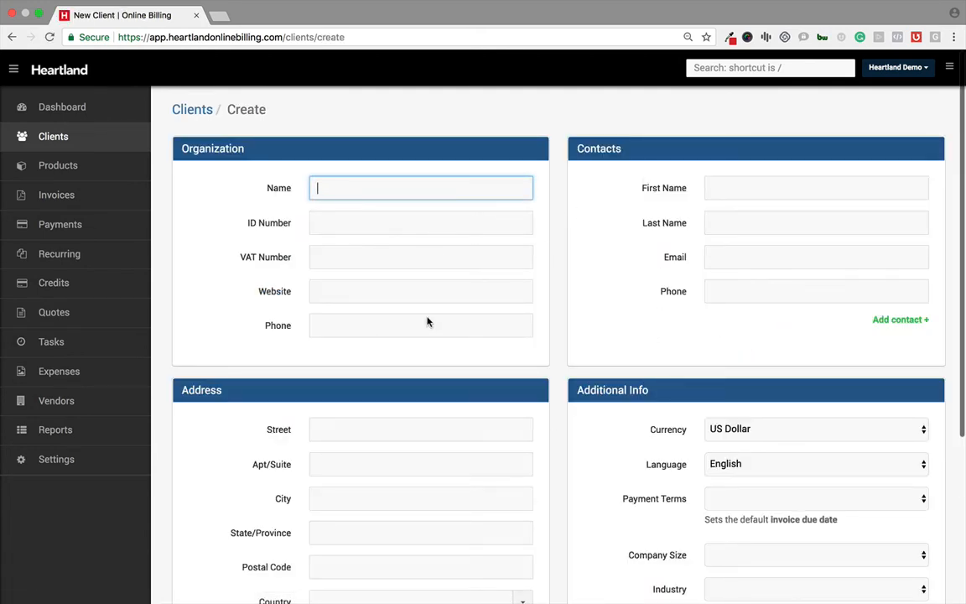
{"action": "scroll", "coordinate": [529, 399], "scroll_direction": "down", "scroll_amount": 1}
{"action": "scroll", "coordinate": [529, 398], "scroll_direction": "down", "scroll_amount": 5}
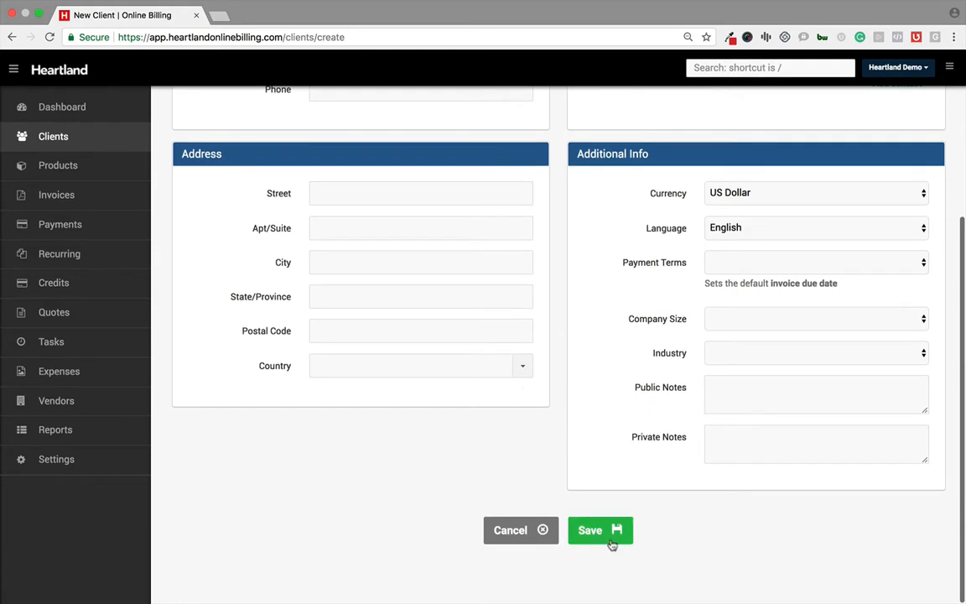
Open the second client's record from the client list and view that client's activity and tasks.
{"action": "left_click", "coordinate": [72, 137]}
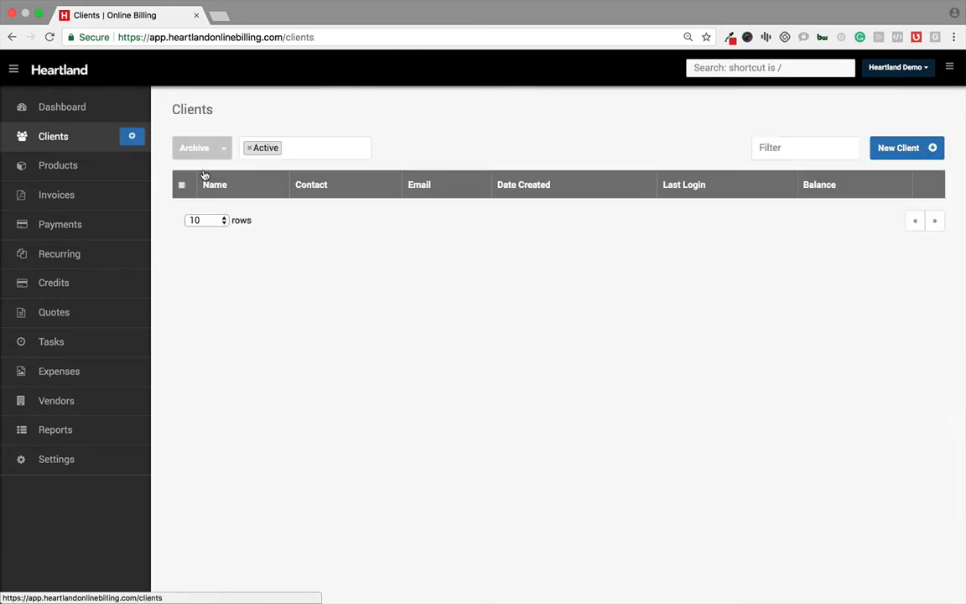
{"action": "left_click", "coordinate": [280, 250]}
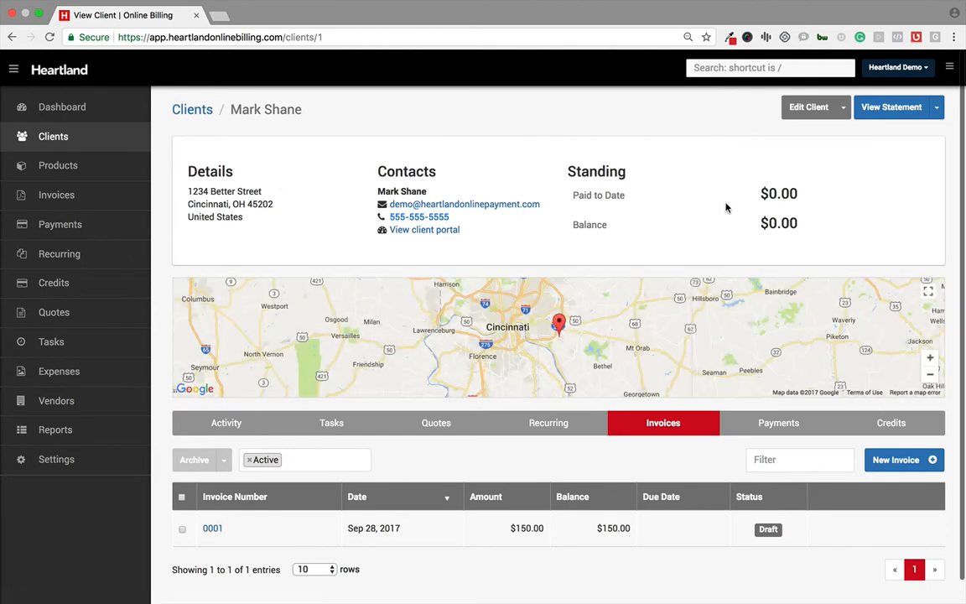
{"action": "scroll", "coordinate": [513, 237], "scroll_direction": "down", "scroll_amount": 2}
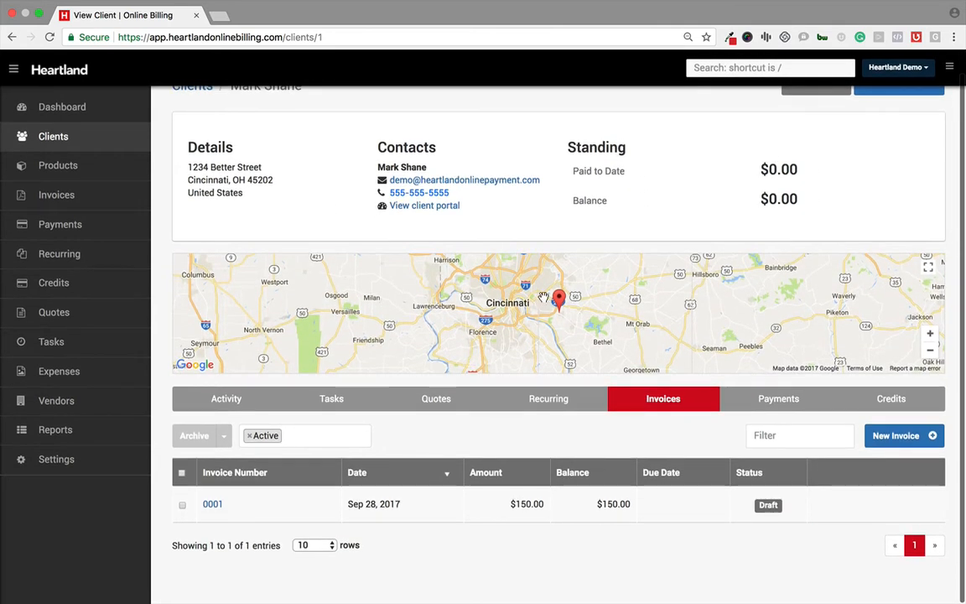
{"action": "left_click", "coordinate": [228, 398]}
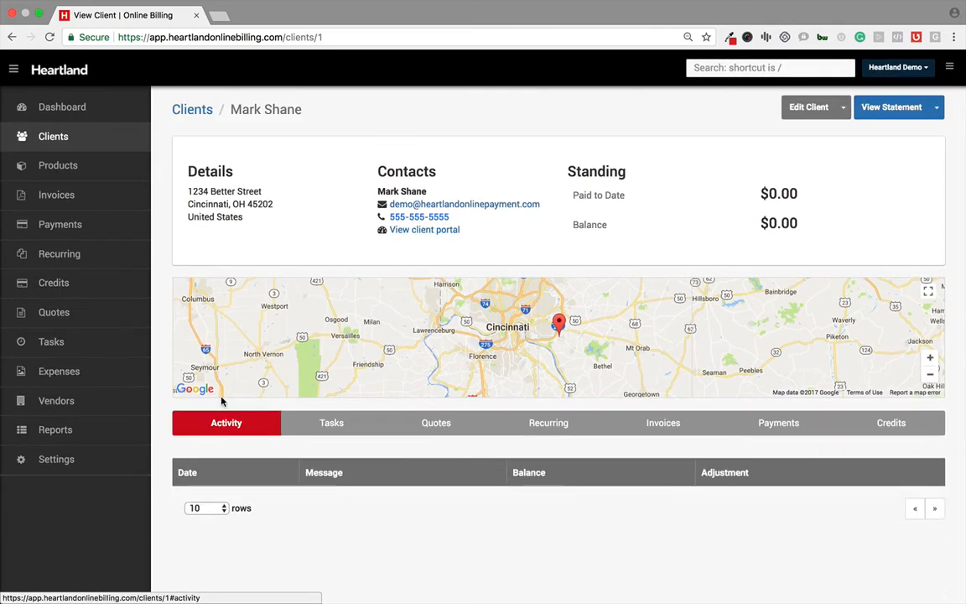
{"action": "left_click", "coordinate": [327, 431]}
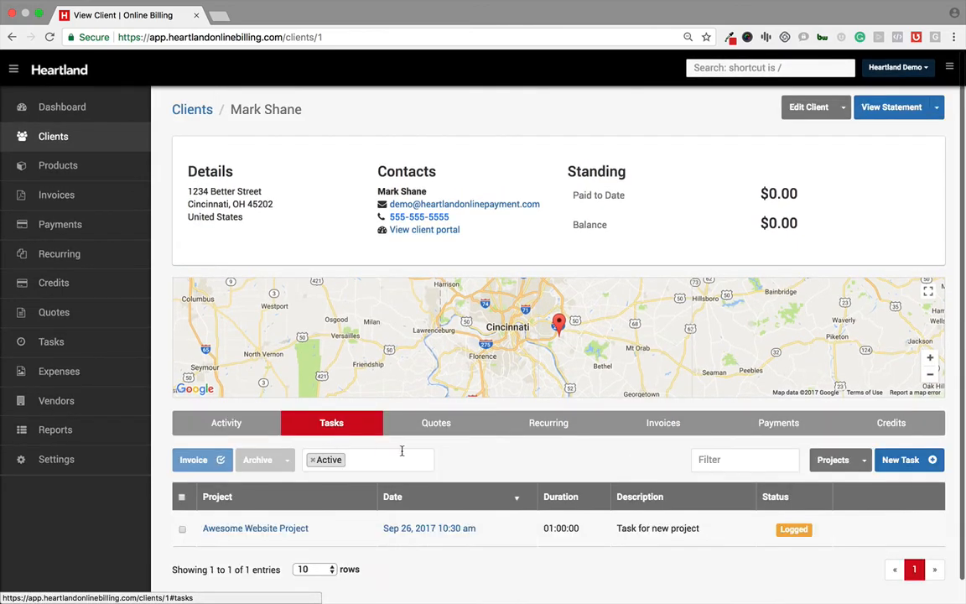
{"action": "scroll", "coordinate": [365, 412], "scroll_direction": "down", "scroll_amount": 2}
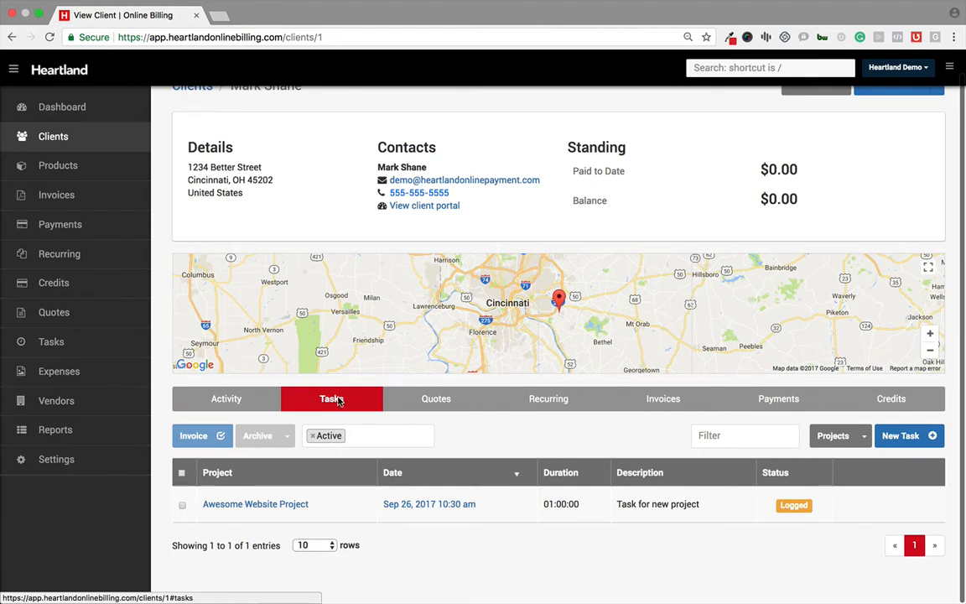
View the client's quotes, recurring invoices, invoices, payments and credits in turn.
{"action": "left_click", "coordinate": [417, 408]}
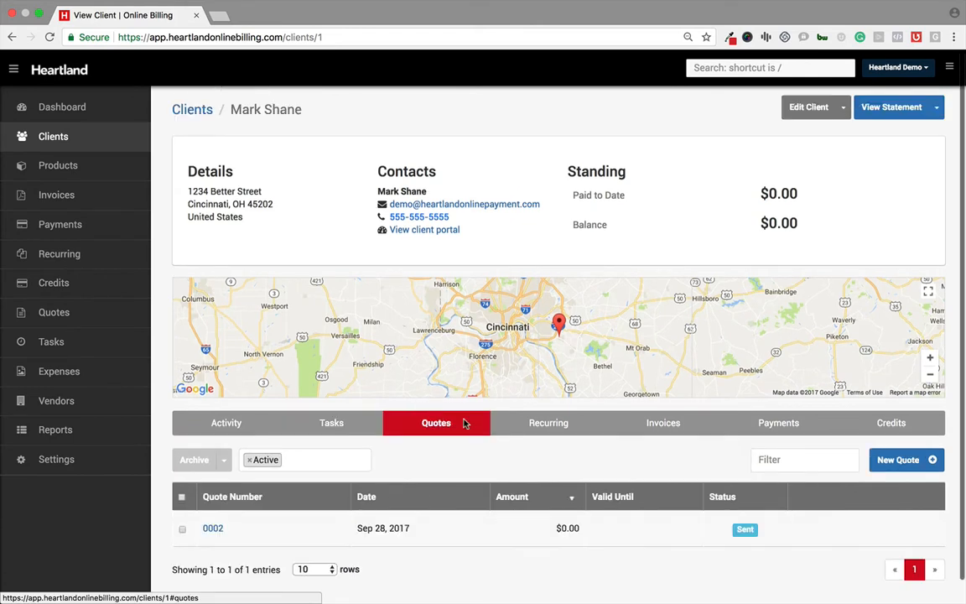
{"action": "left_click", "coordinate": [524, 422]}
{"action": "scroll", "coordinate": [535, 466], "scroll_direction": "down", "scroll_amount": 2}
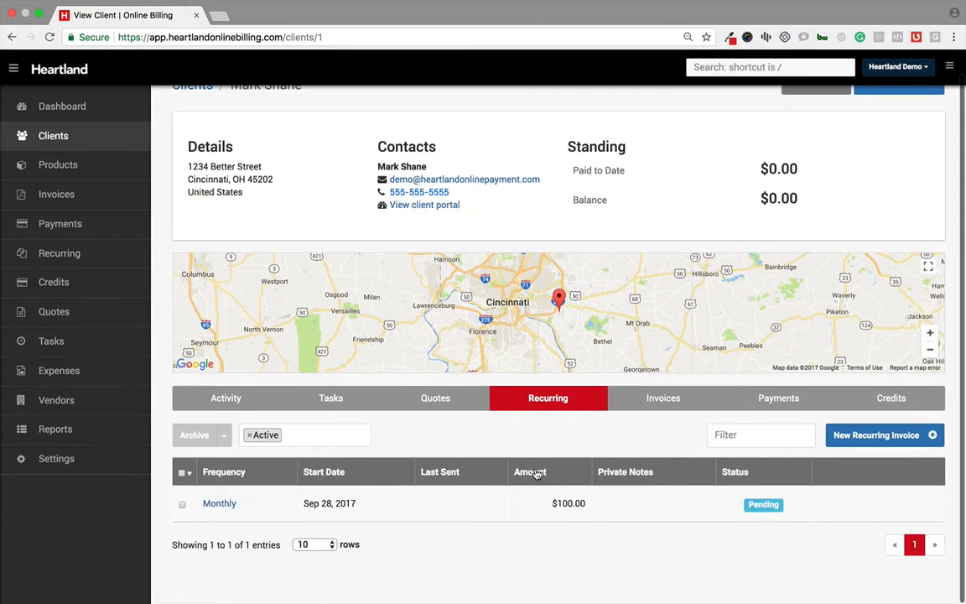
{"action": "left_click", "coordinate": [668, 399]}
{"action": "left_click", "coordinate": [792, 403]}
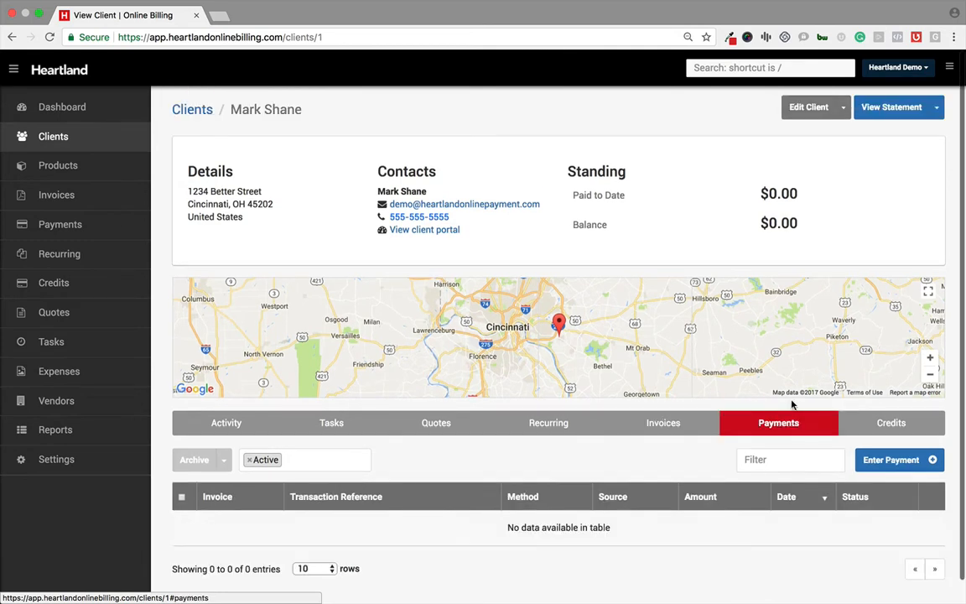
{"action": "left_click", "coordinate": [882, 424]}
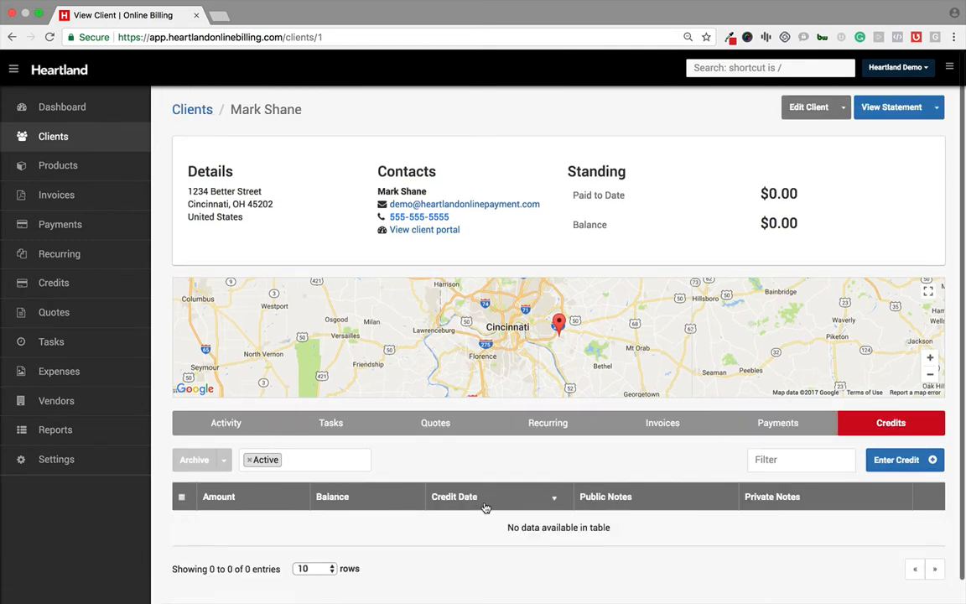
{"action": "scroll", "coordinate": [485, 508], "scroll_direction": "down", "scroll_amount": 1}
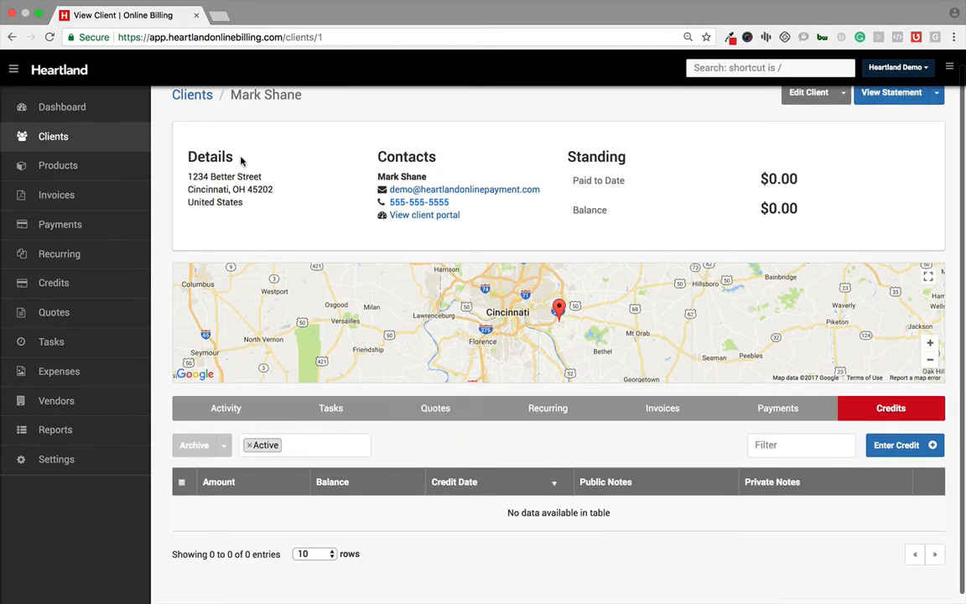
Return to the client list and view the product list.
{"action": "left_click", "coordinate": [98, 144]}
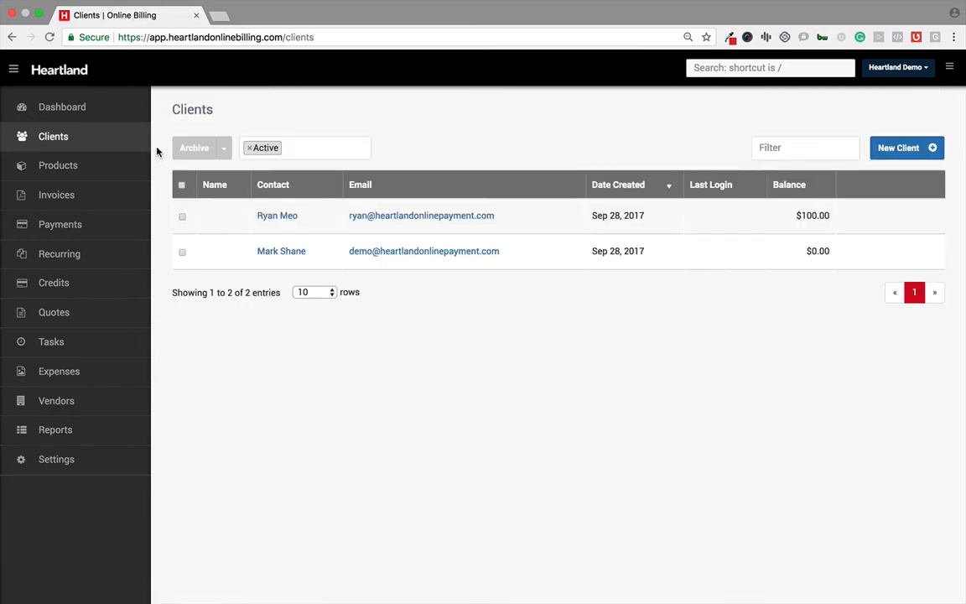
{"action": "left_click", "coordinate": [88, 170]}
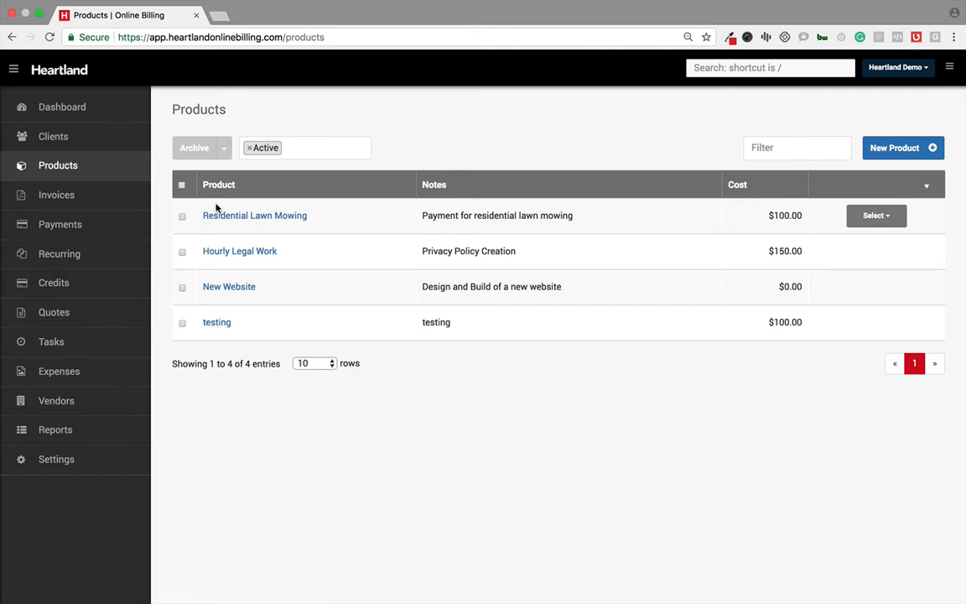
Open draft invoice 0001 from the invoice list and examine its date, deposit and discount fields and line items.
{"action": "left_click", "coordinate": [76, 201]}
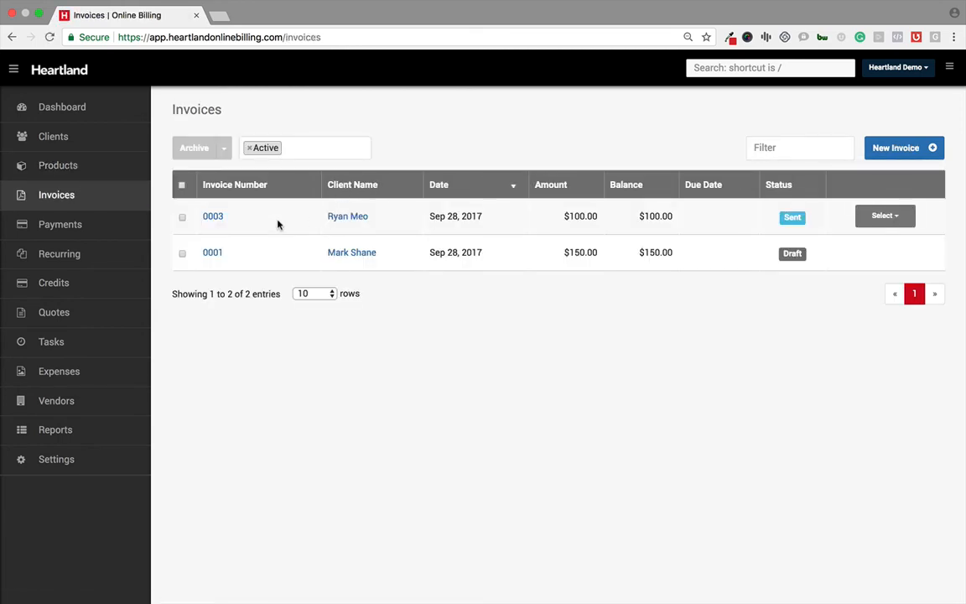
{"action": "left_click", "coordinate": [212, 252]}
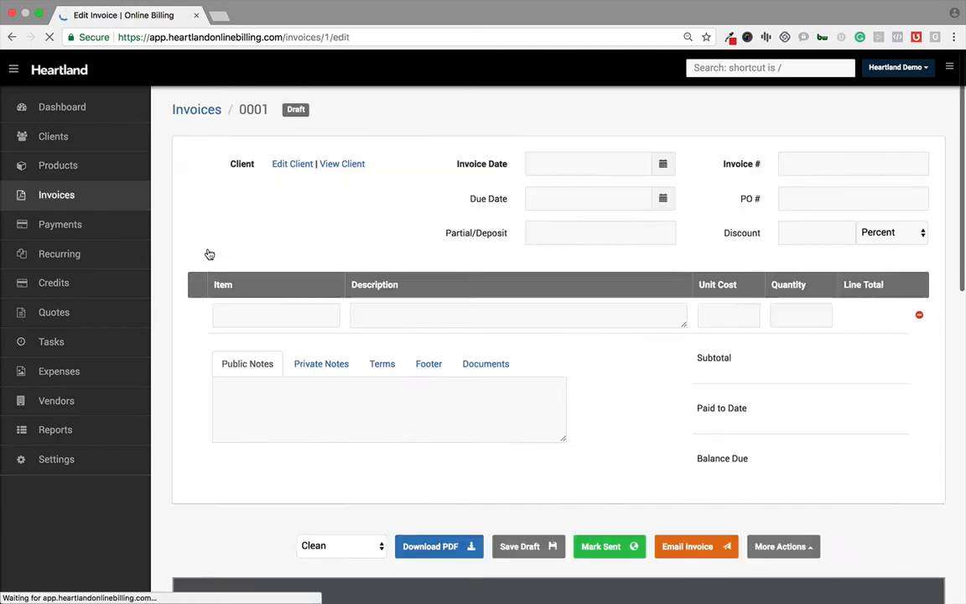
{"action": "scroll", "coordinate": [210, 253], "scroll_direction": "down", "scroll_amount": 1}
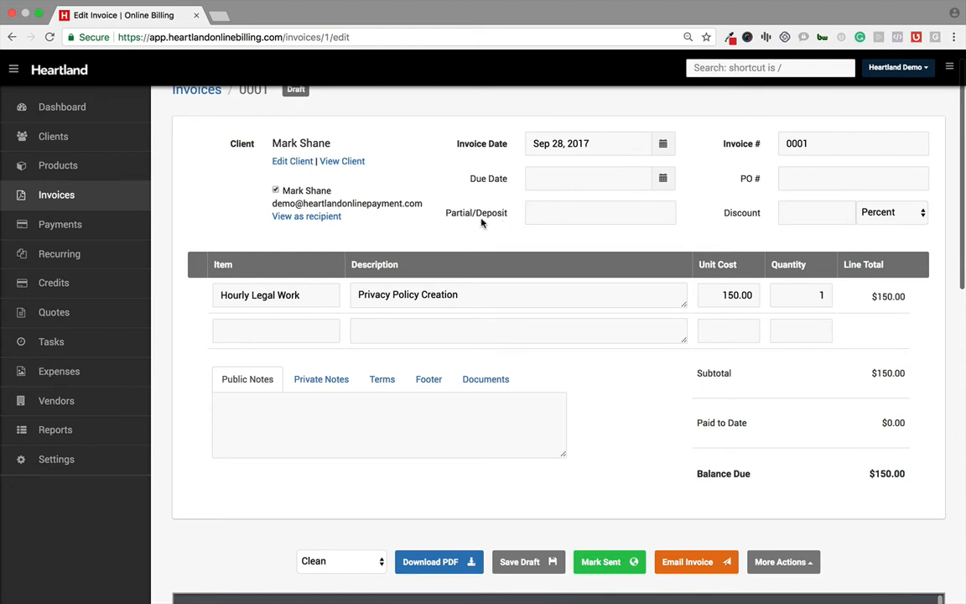
{"action": "left_click", "coordinate": [559, 216]}
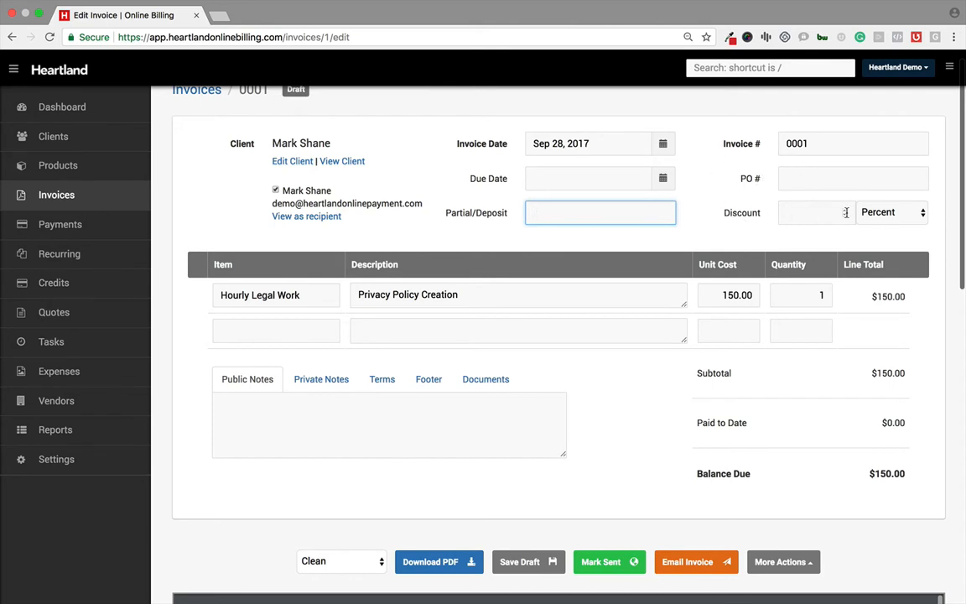
{"action": "scroll", "coordinate": [279, 224], "scroll_direction": "down", "scroll_amount": 1}
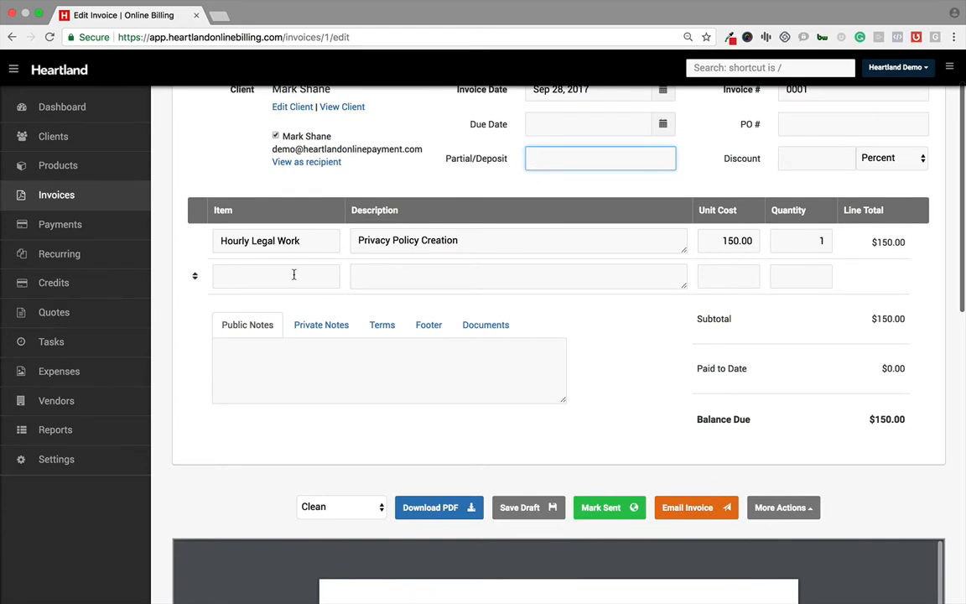
{"action": "scroll", "coordinate": [293, 274], "scroll_direction": "down", "scroll_amount": 1}
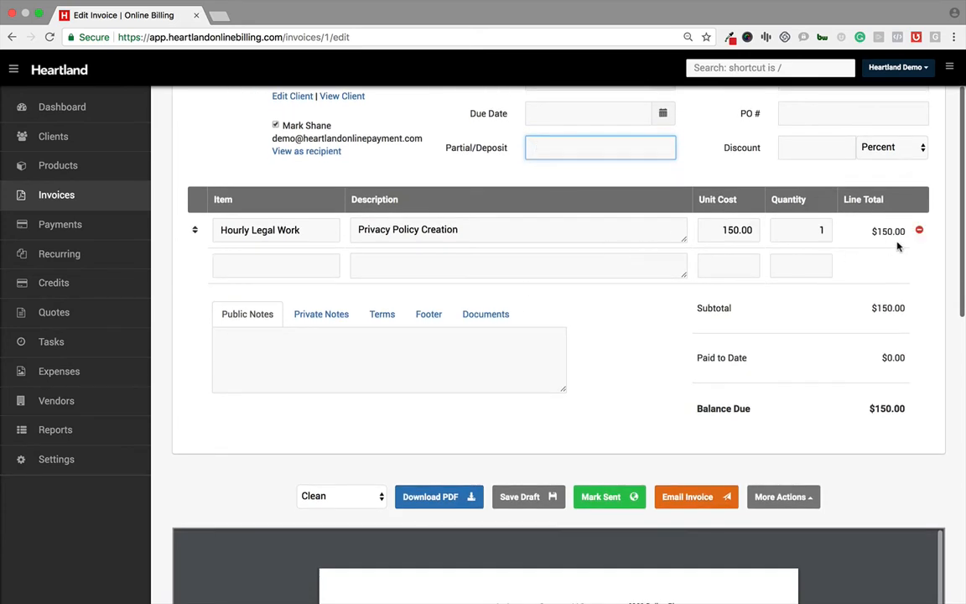
{"action": "scroll", "coordinate": [644, 340], "scroll_direction": "up", "scroll_amount": 1}
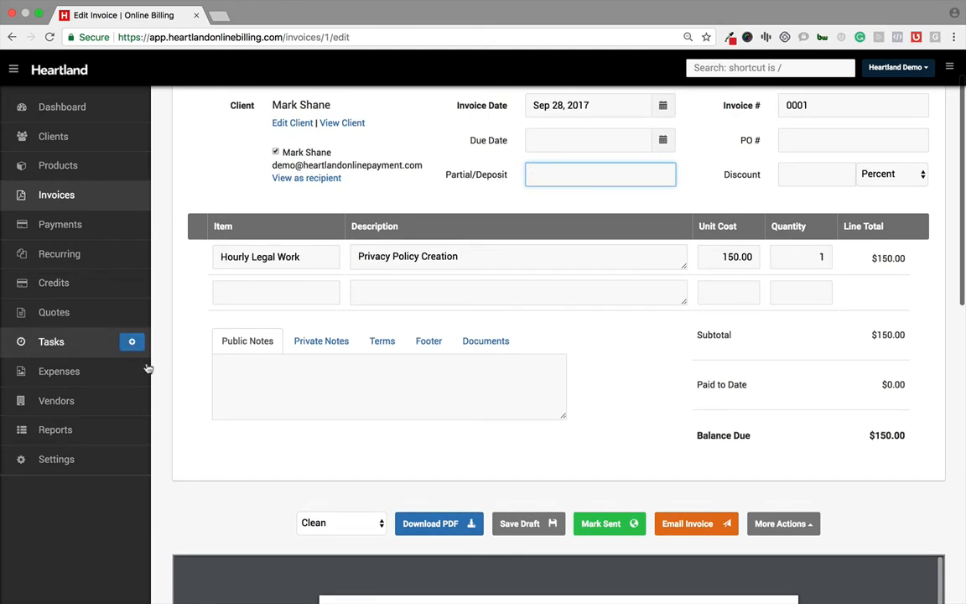
View invoice 0001's private notes, public notes, terms, footer and document upload sections.
{"action": "left_click", "coordinate": [307, 343]}
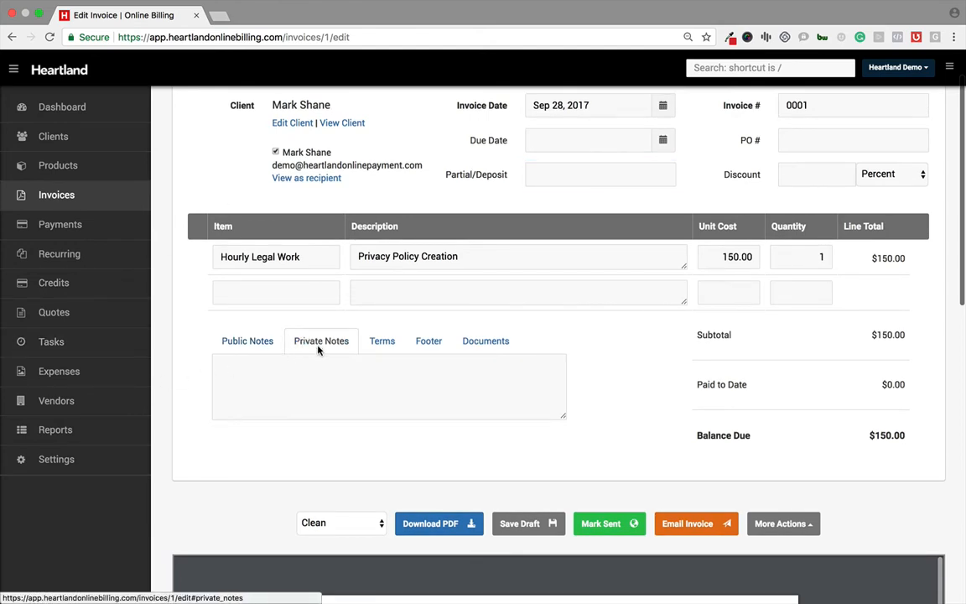
{"action": "left_click", "coordinate": [242, 337]}
{"action": "left_click", "coordinate": [392, 343]}
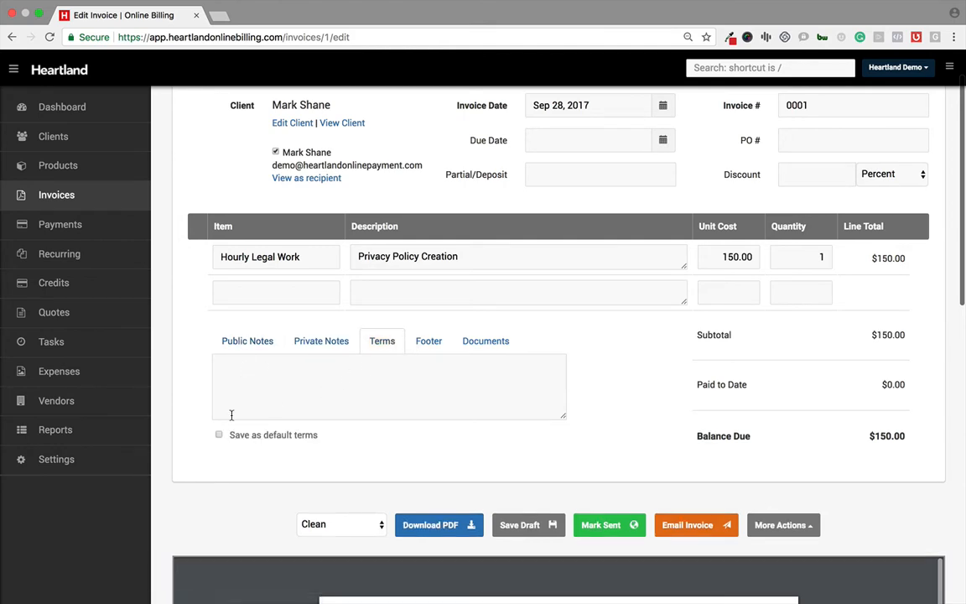
{"action": "left_click", "coordinate": [430, 344]}
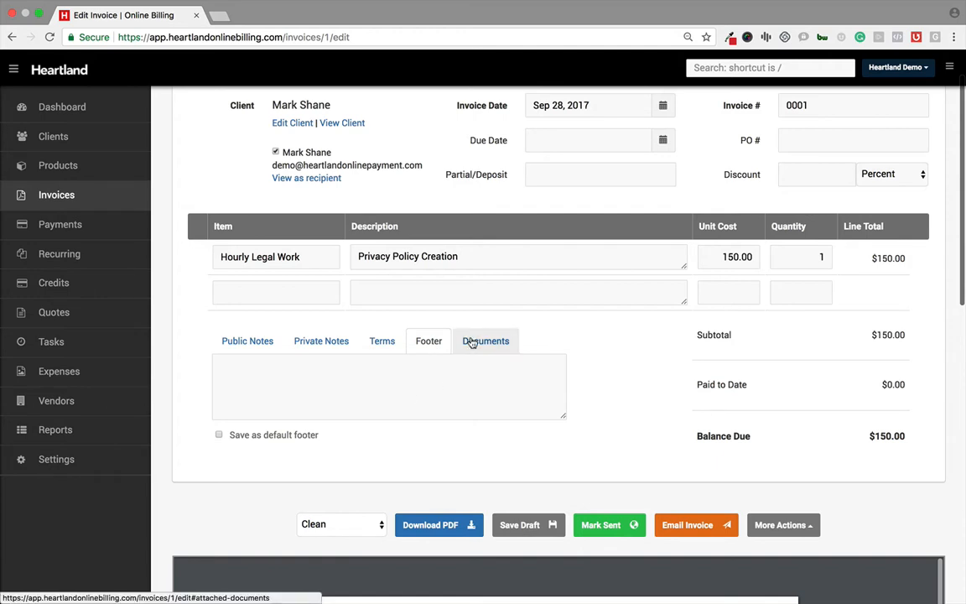
{"action": "left_click", "coordinate": [472, 343]}
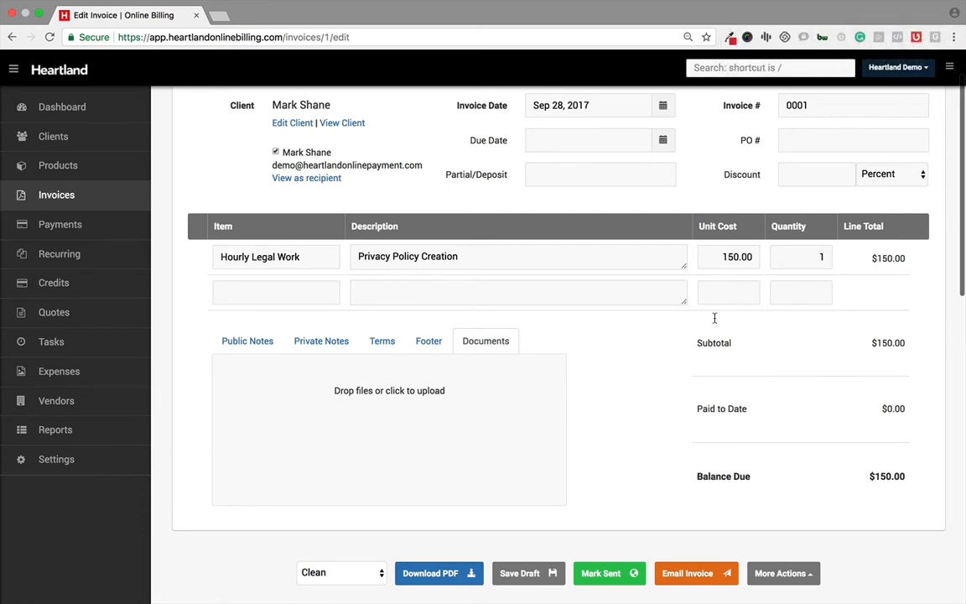
Examine invoice 0001's available actions and its PDF preview.
{"action": "scroll", "coordinate": [556, 324], "scroll_direction": "down", "scroll_amount": 3}
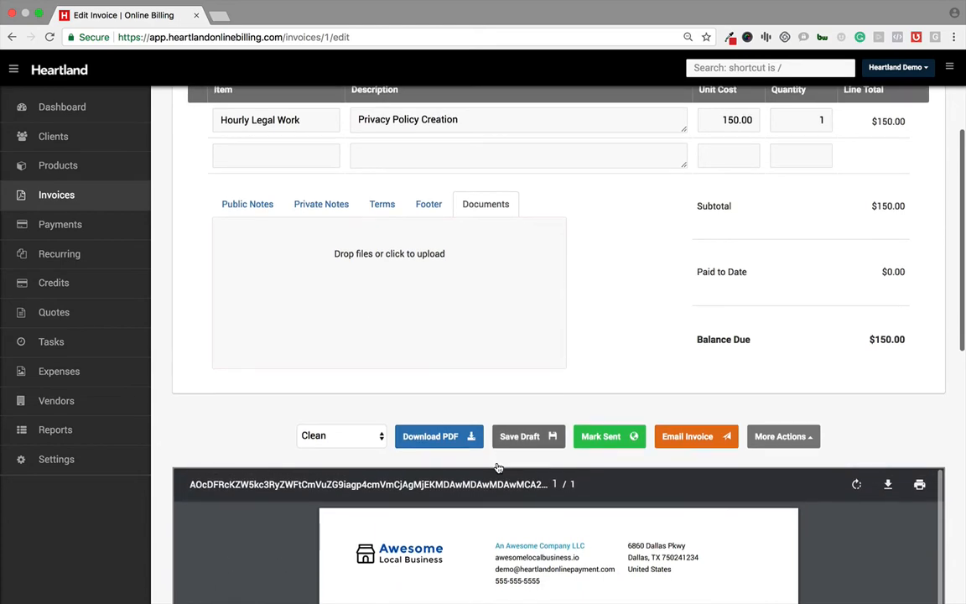
{"action": "scroll", "coordinate": [498, 466], "scroll_direction": "up", "scroll_amount": 3}
{"action": "scroll", "coordinate": [498, 466], "scroll_direction": "down", "scroll_amount": 5}
{"action": "scroll", "coordinate": [177, 520], "scroll_direction": "down", "scroll_amount": 3}
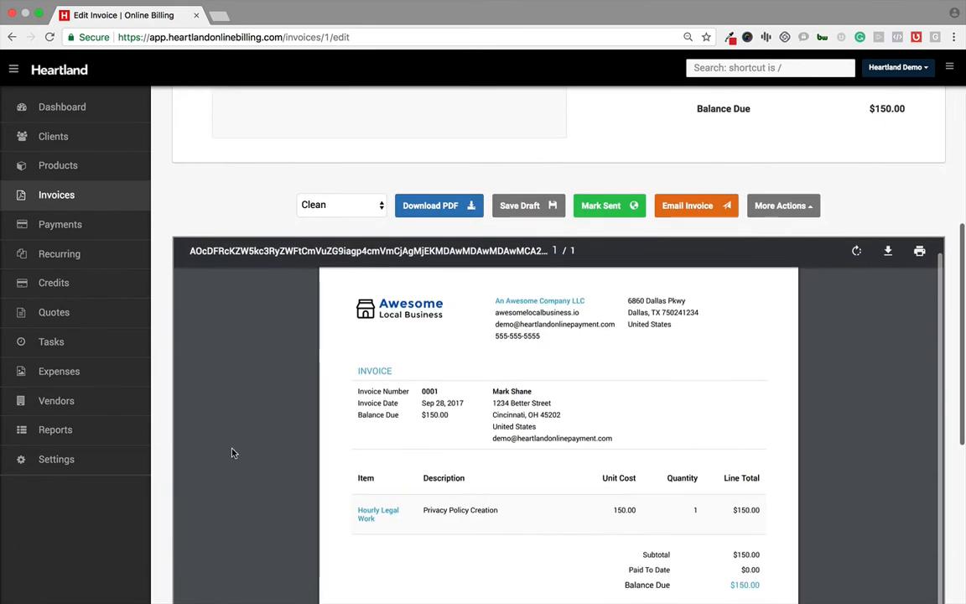
{"action": "scroll", "coordinate": [277, 394], "scroll_direction": "down", "scroll_amount": 4}
{"action": "scroll", "coordinate": [501, 251], "scroll_direction": "up", "scroll_amount": 1}
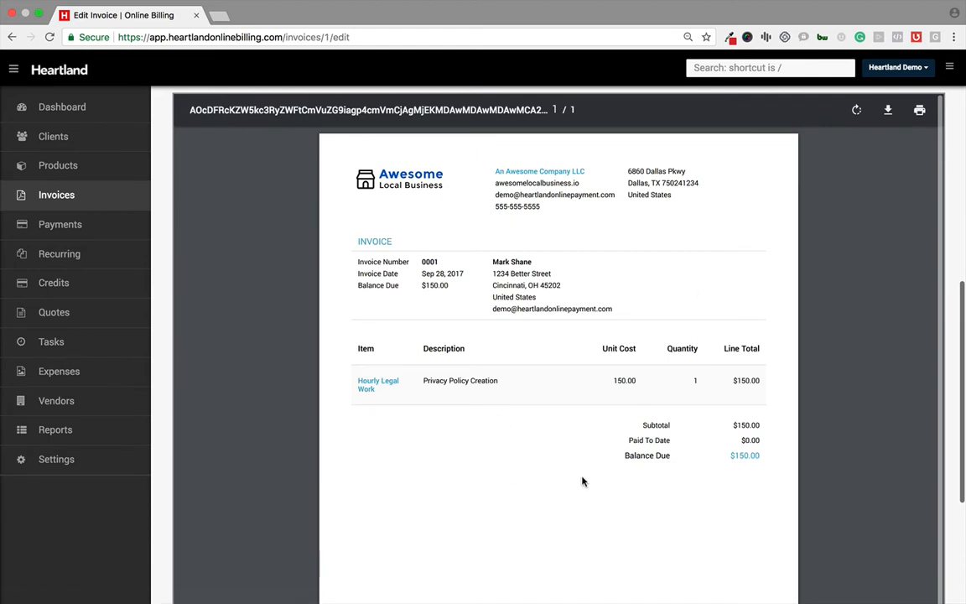
Preview invoice 0001 in the Bold design, and restore the Clean design.
{"action": "scroll", "coordinate": [583, 482], "scroll_direction": "up", "scroll_amount": 3}
{"action": "left_click", "coordinate": [343, 264]}
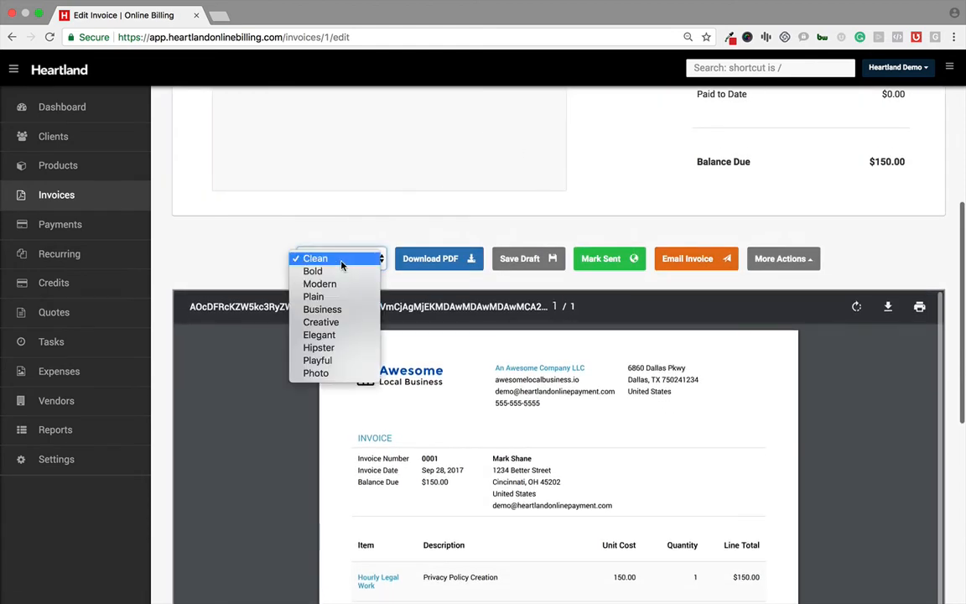
{"action": "left_click", "coordinate": [337, 271]}
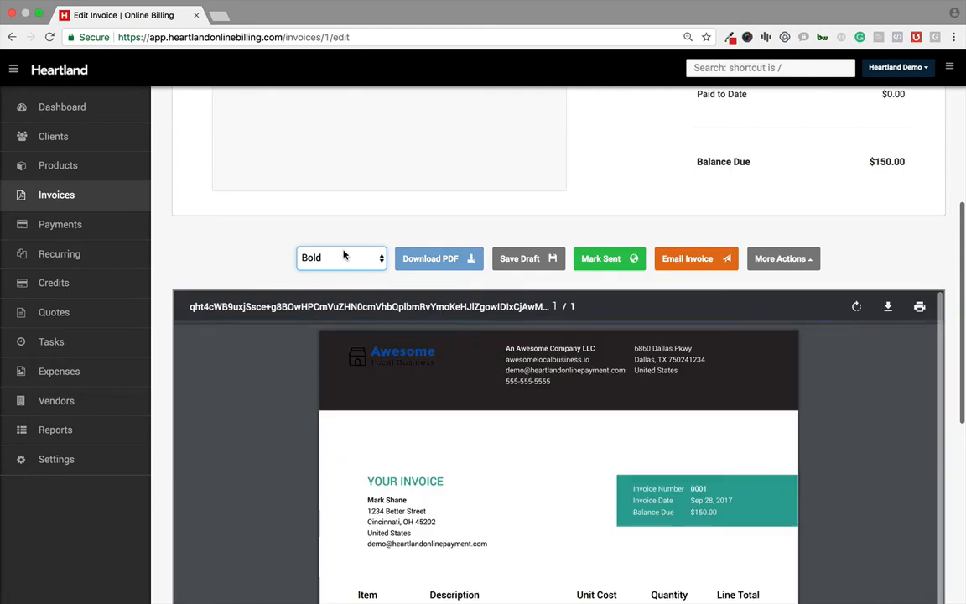
{"action": "left_click", "coordinate": [343, 257]}
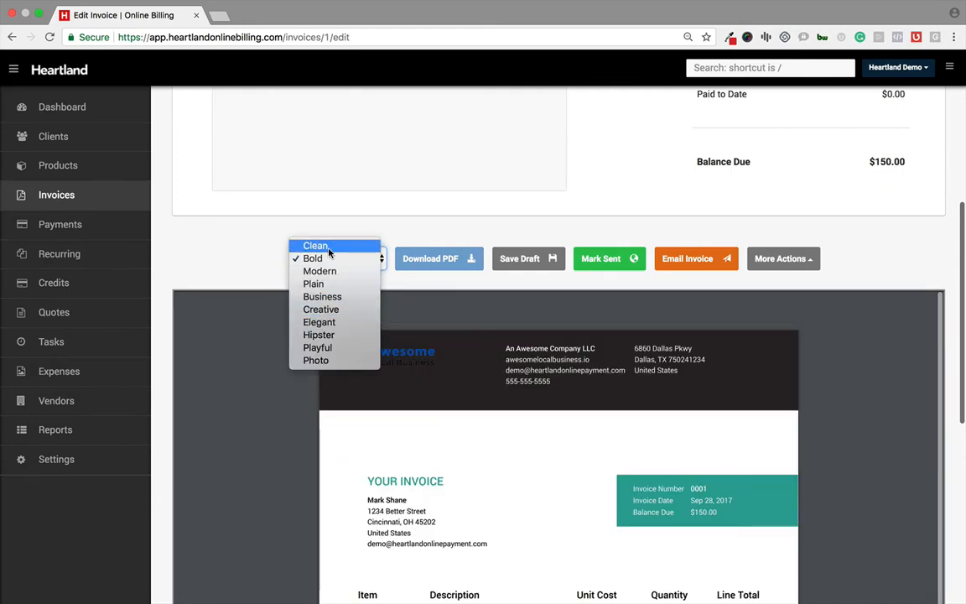
{"action": "left_click", "coordinate": [329, 246]}
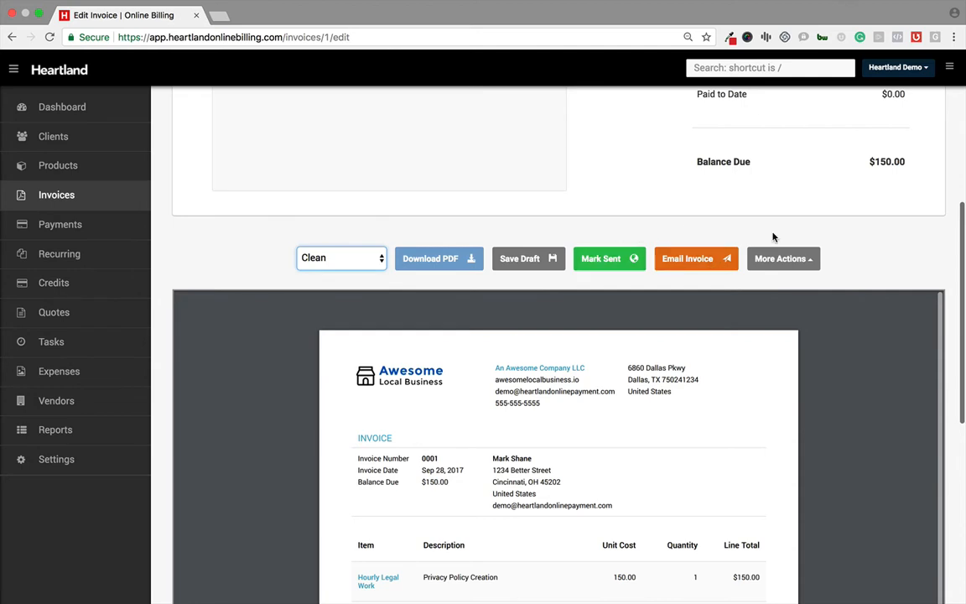
Examine the additional actions for invoice 0001, and leave it for the payments list.
{"action": "left_click", "coordinate": [809, 258]}
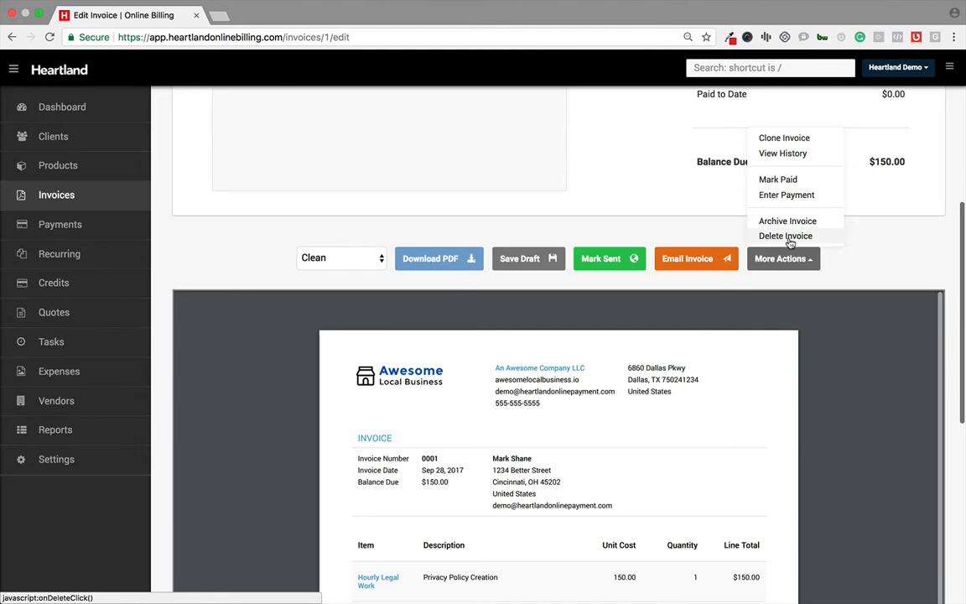
{"action": "scroll", "coordinate": [245, 241], "scroll_direction": "up", "scroll_amount": 5}
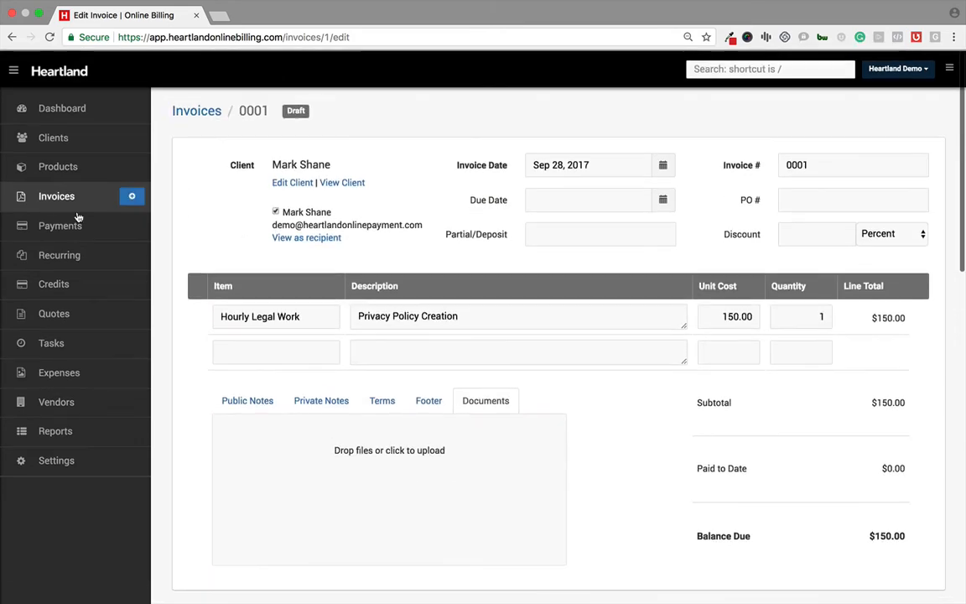
{"action": "left_click", "coordinate": [67, 223]}
{"action": "key", "text": "Return"}
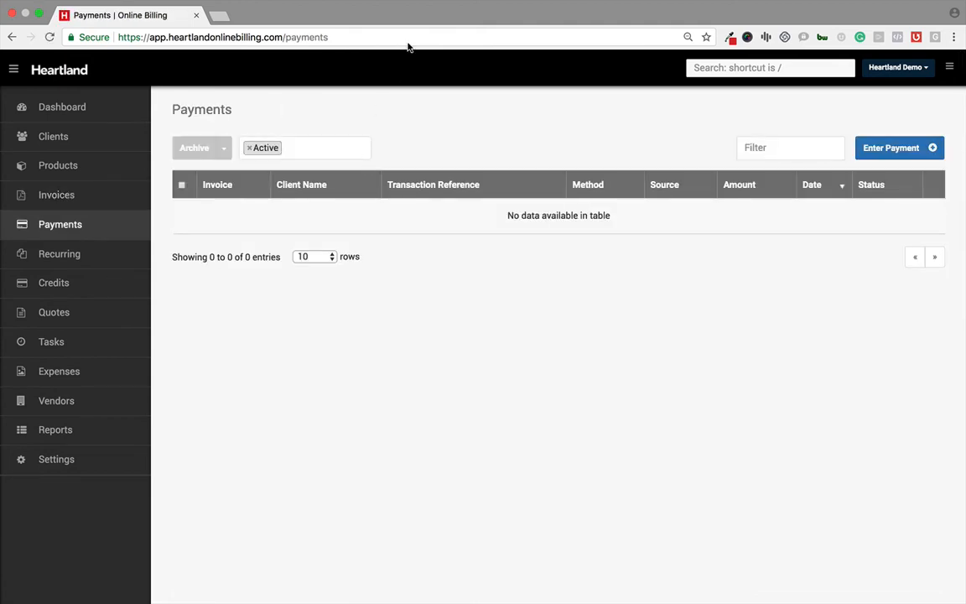
Start a new payment for draft invoice 0001 with its client selected, and check the payment type and private notes fields.
{"action": "left_click", "coordinate": [875, 159]}
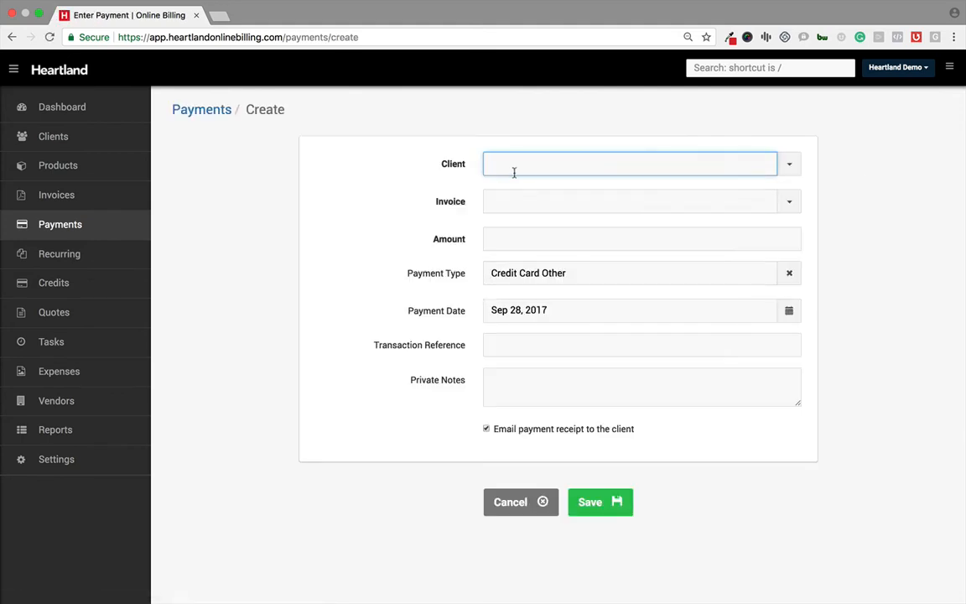
{"action": "left_click", "coordinate": [792, 169]}
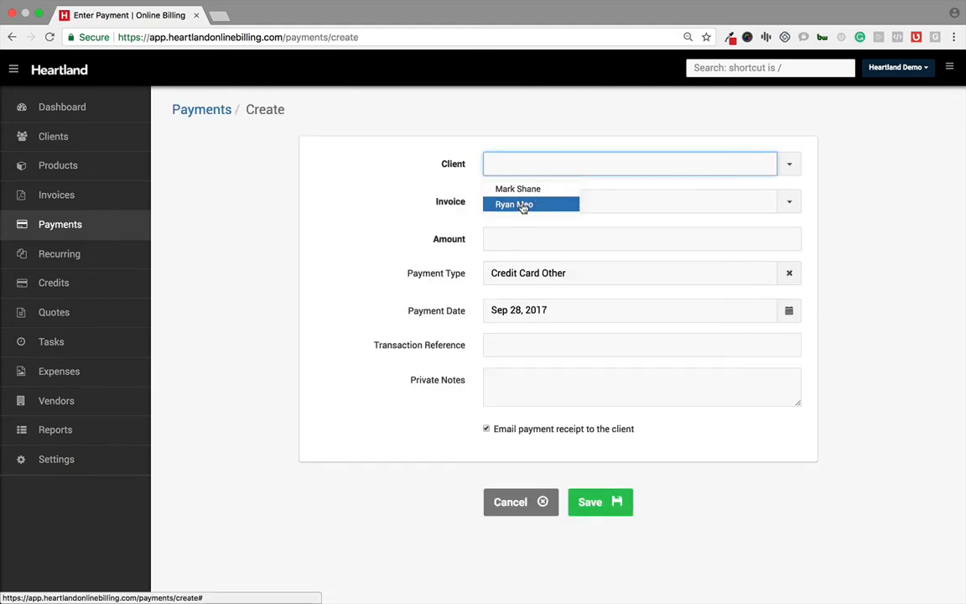
{"action": "left_click", "coordinate": [519, 190]}
{"action": "left_click", "coordinate": [790, 204]}
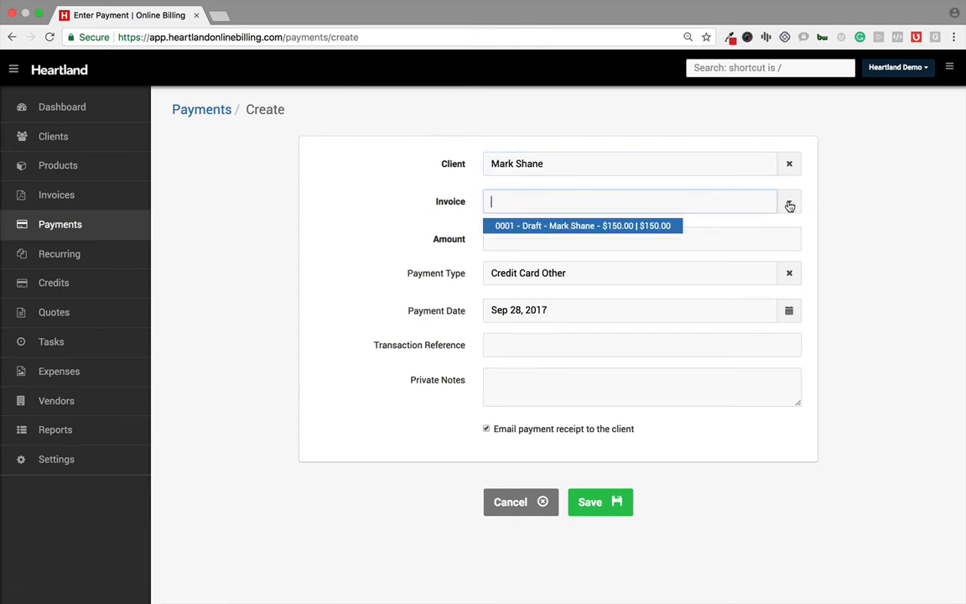
{"action": "left_click", "coordinate": [601, 226]}
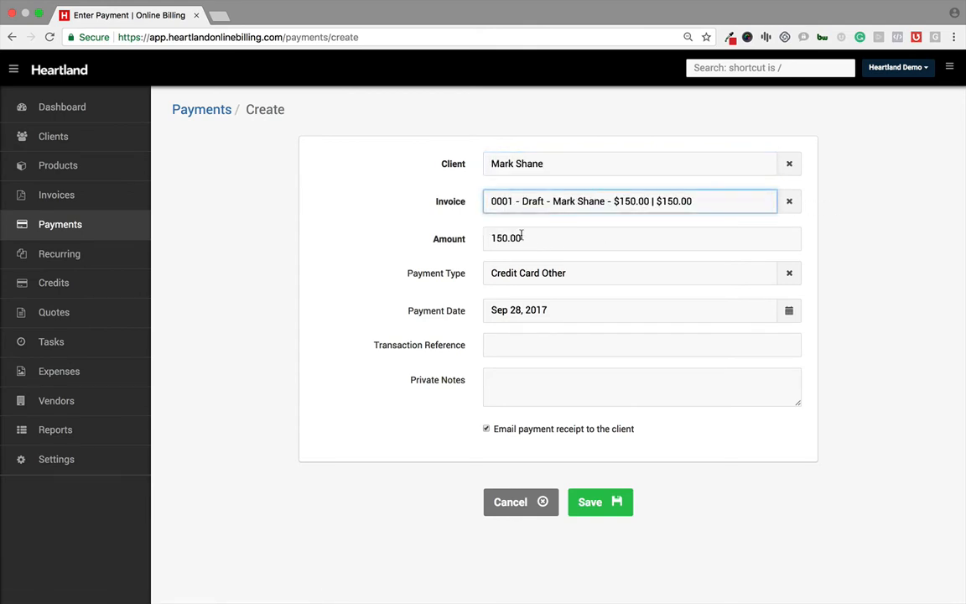
{"action": "left_click", "coordinate": [519, 272]}
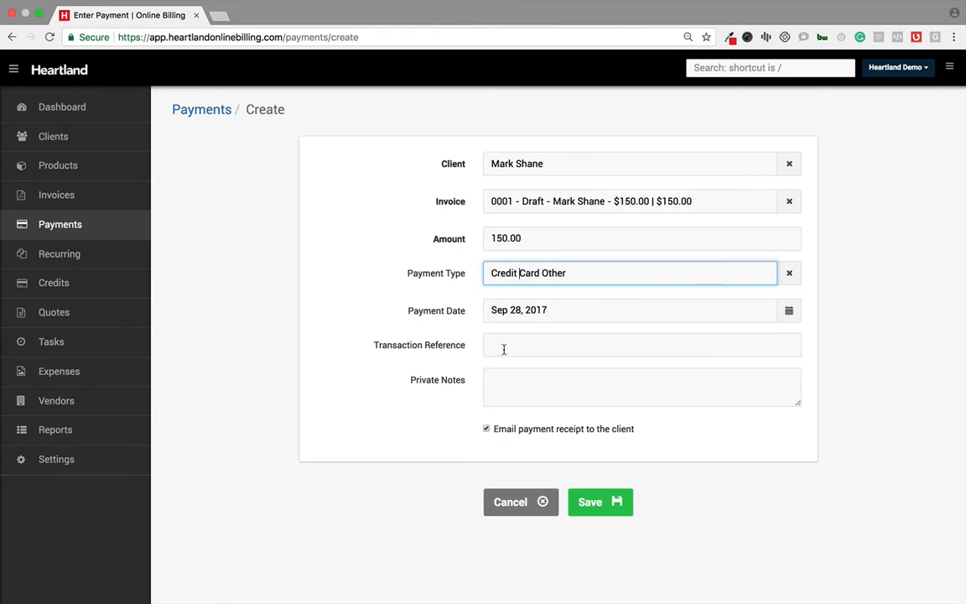
{"action": "left_click", "coordinate": [509, 391]}
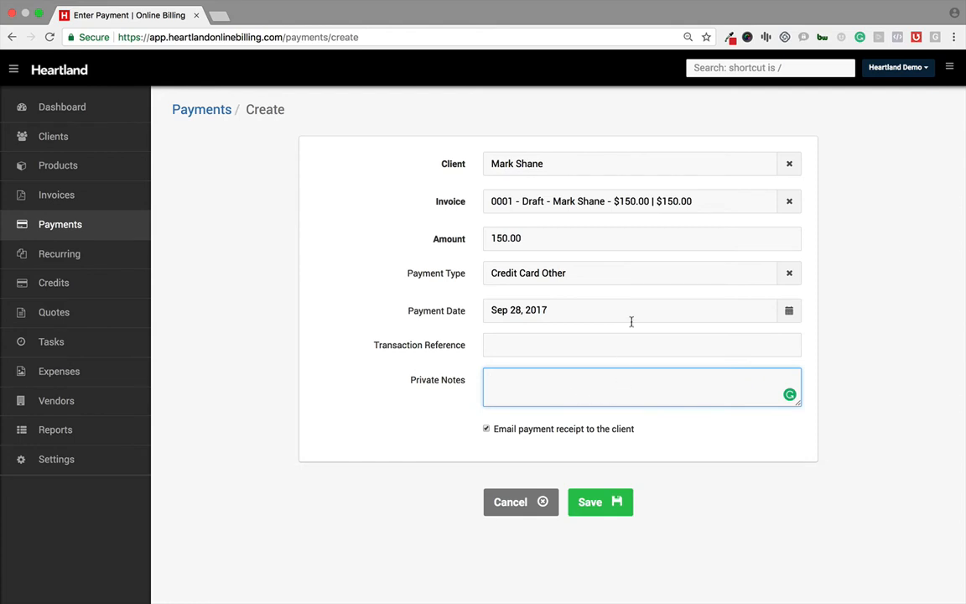
Leave the unsaved payment for the recurring invoices list, and start a new recurring invoice for the first listed client.
{"action": "left_click", "coordinate": [61, 253]}
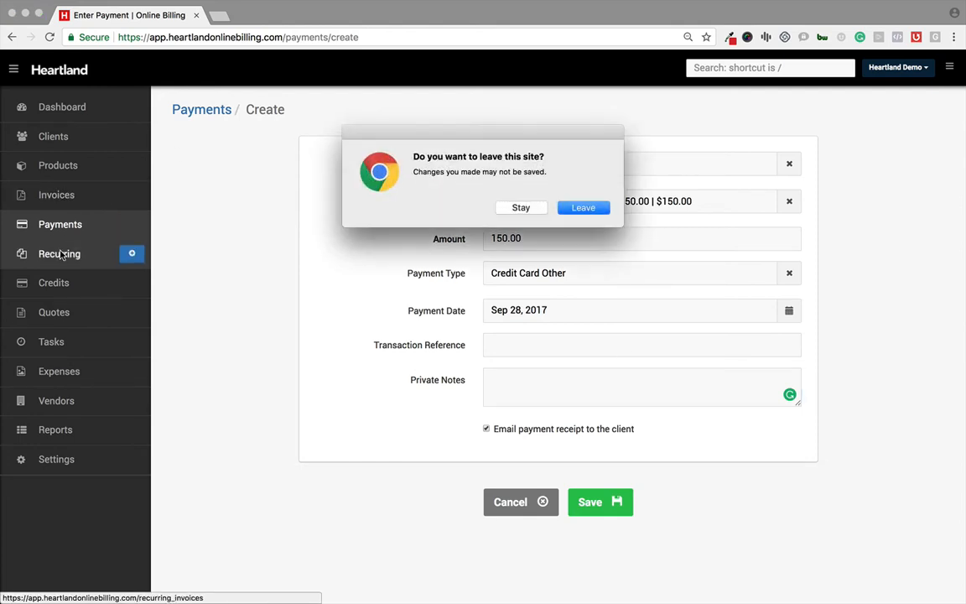
{"action": "key", "text": "Return"}
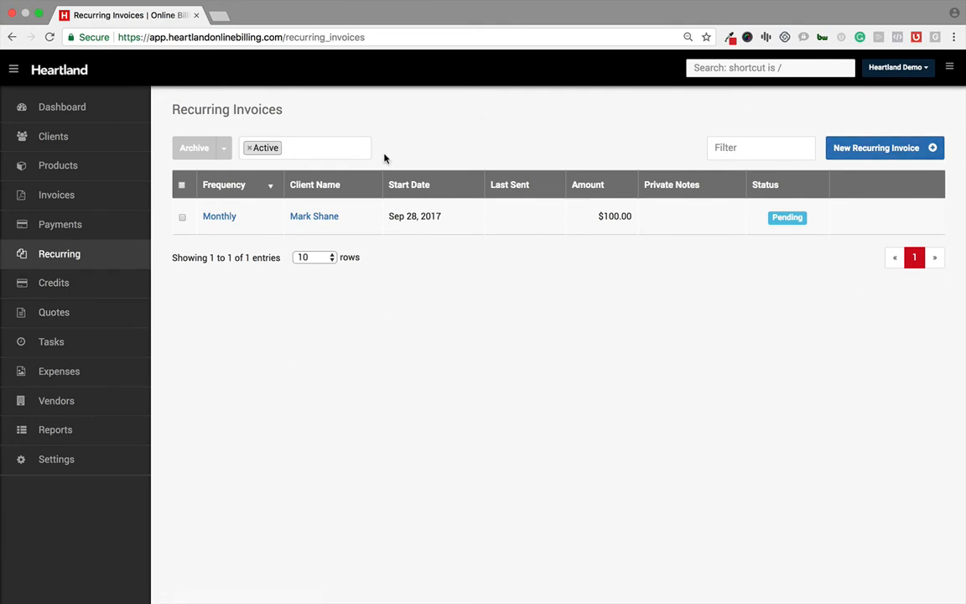
{"action": "left_click", "coordinate": [878, 157]}
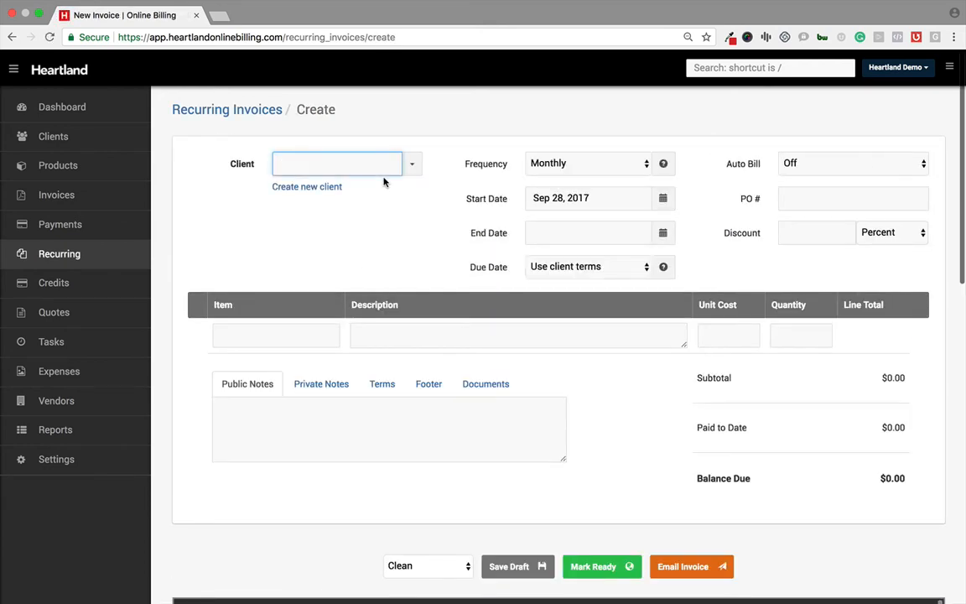
{"action": "left_click", "coordinate": [411, 162]}
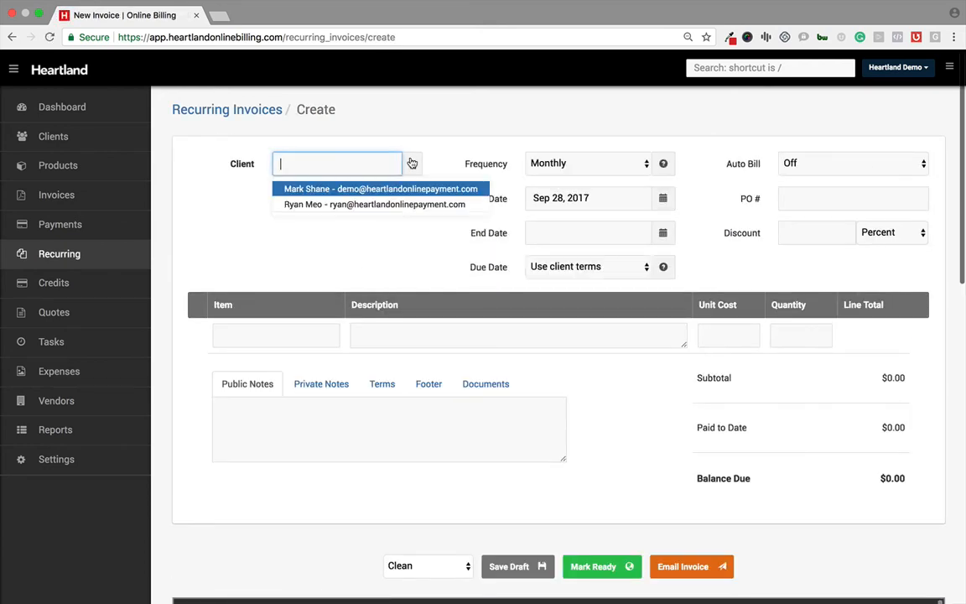
{"action": "left_click", "coordinate": [328, 188]}
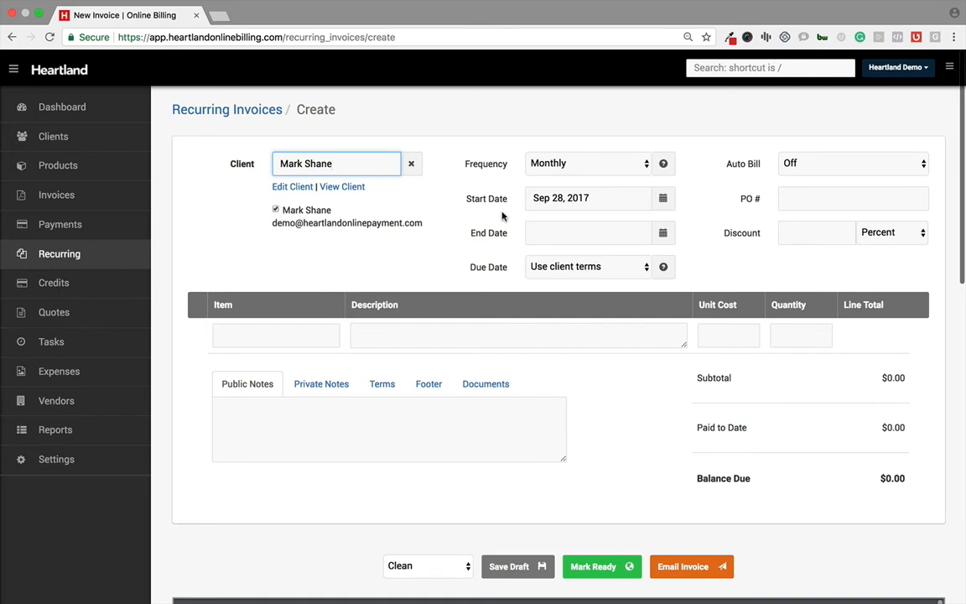
Examine the frequency, start date, end date and due date options of the new recurring invoice.
{"action": "left_click", "coordinate": [614, 165]}
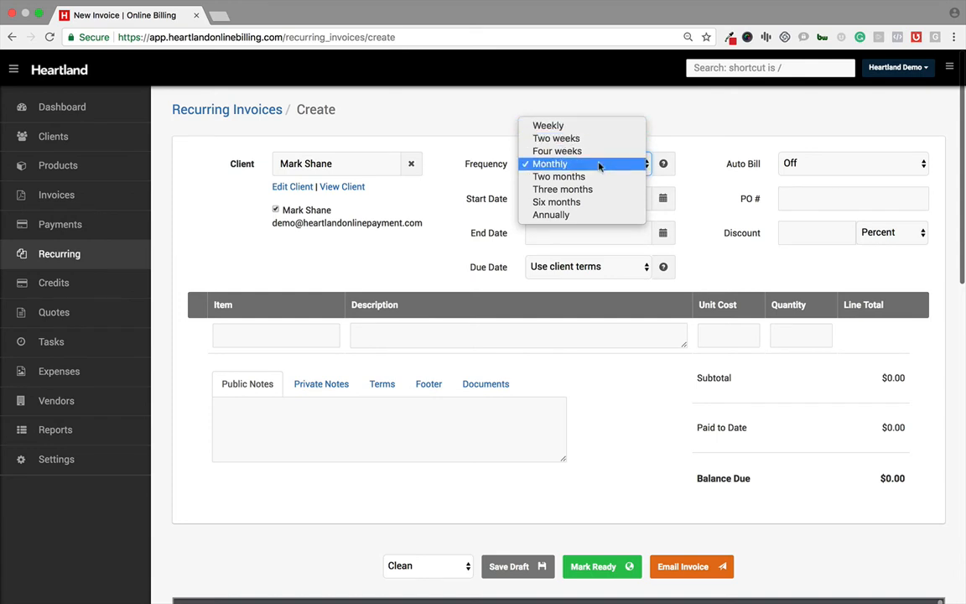
{"action": "left_click", "coordinate": [505, 184]}
{"action": "left_click", "coordinate": [536, 197]}
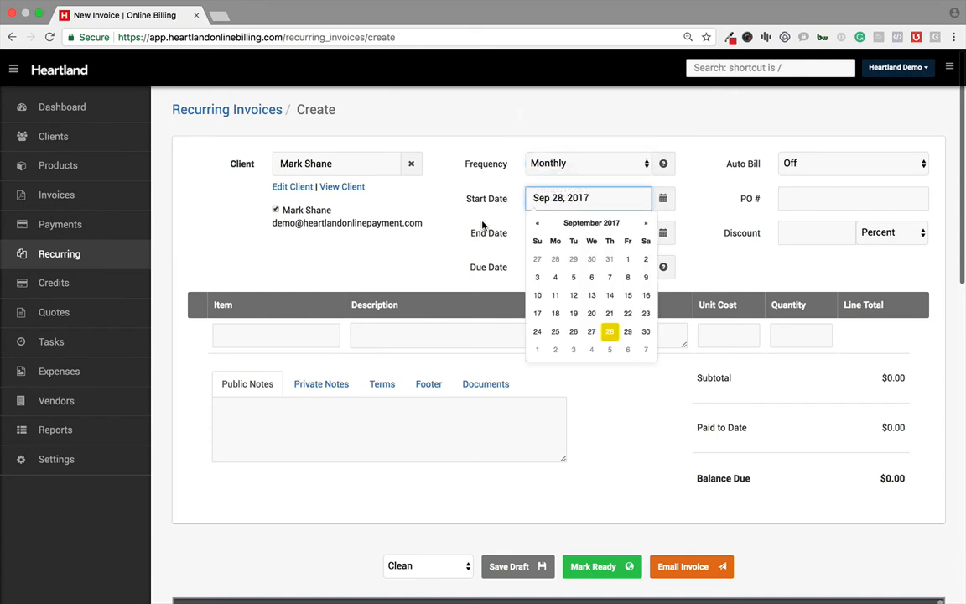
{"action": "left_click", "coordinate": [530, 228]}
{"action": "left_click", "coordinate": [503, 222]}
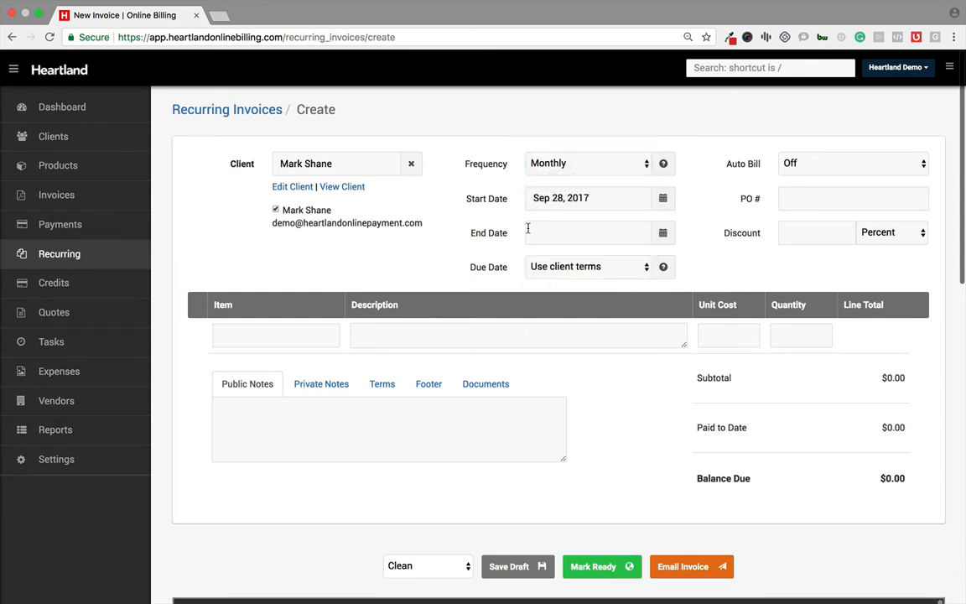
{"action": "left_click", "coordinate": [555, 276]}
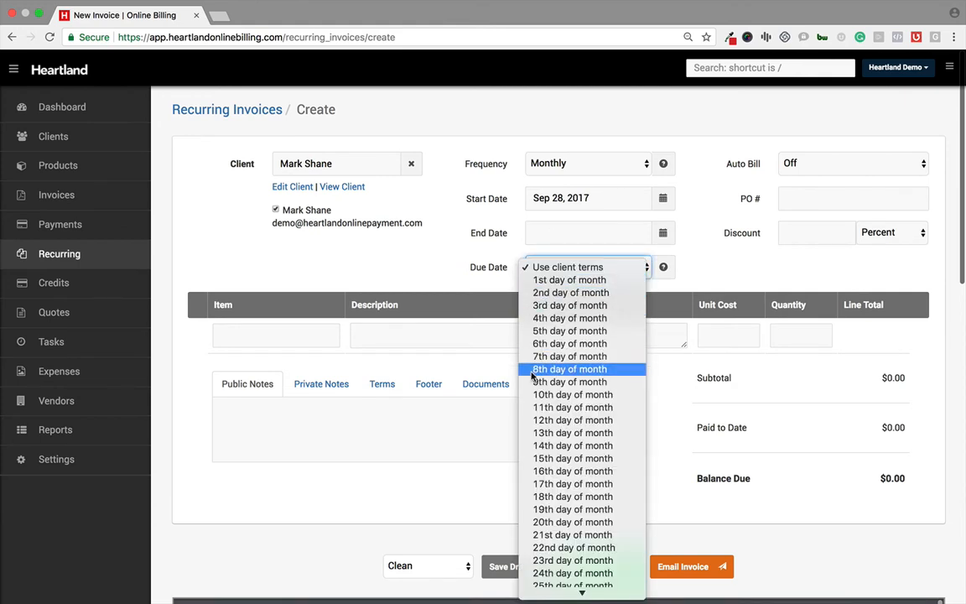
{"action": "left_click", "coordinate": [490, 291]}
{"action": "left_click", "coordinate": [545, 275]}
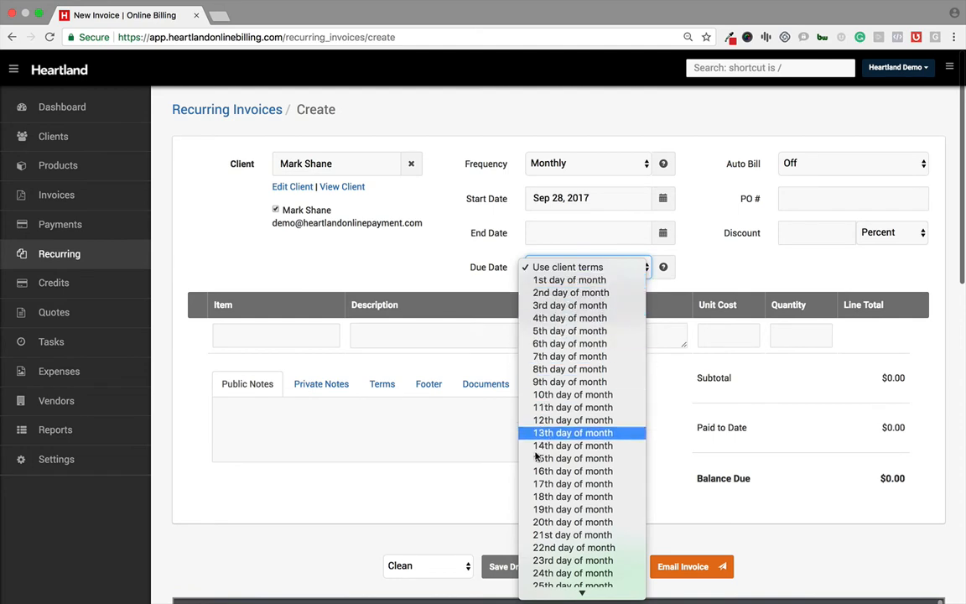
{"action": "left_click", "coordinate": [494, 269]}
Try the Opt-in and Opt-out options for Auto Bill, and set it to Always.
{"action": "left_click", "coordinate": [807, 162]}
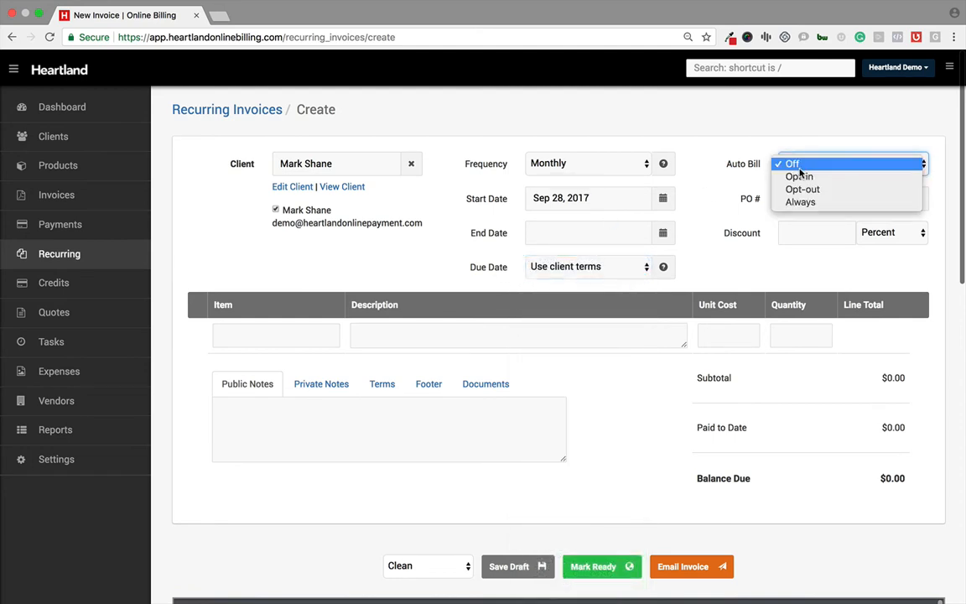
{"action": "left_click", "coordinate": [801, 178]}
{"action": "left_click", "coordinate": [803, 168]}
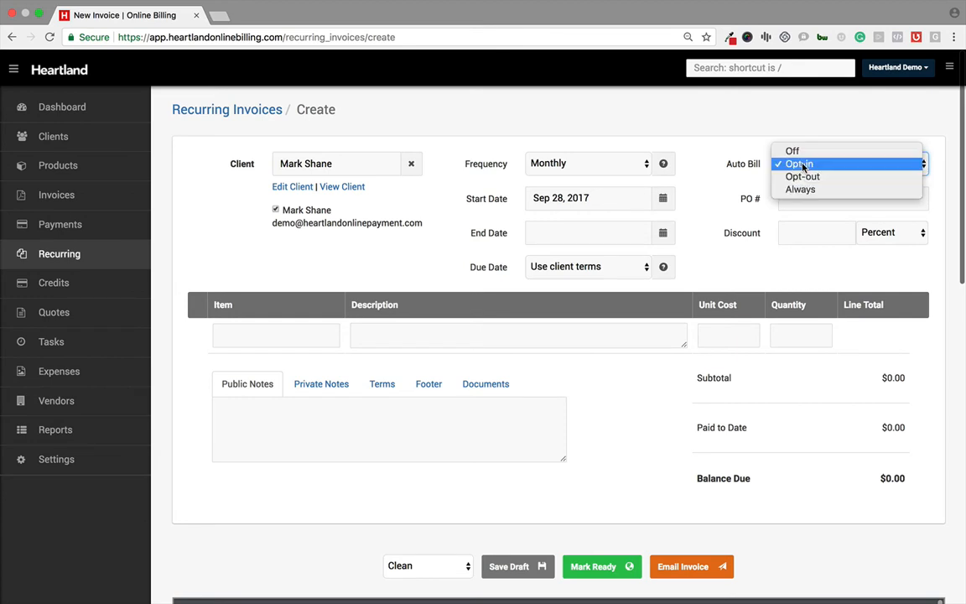
{"action": "left_click", "coordinate": [804, 182]}
{"action": "left_click", "coordinate": [803, 168]}
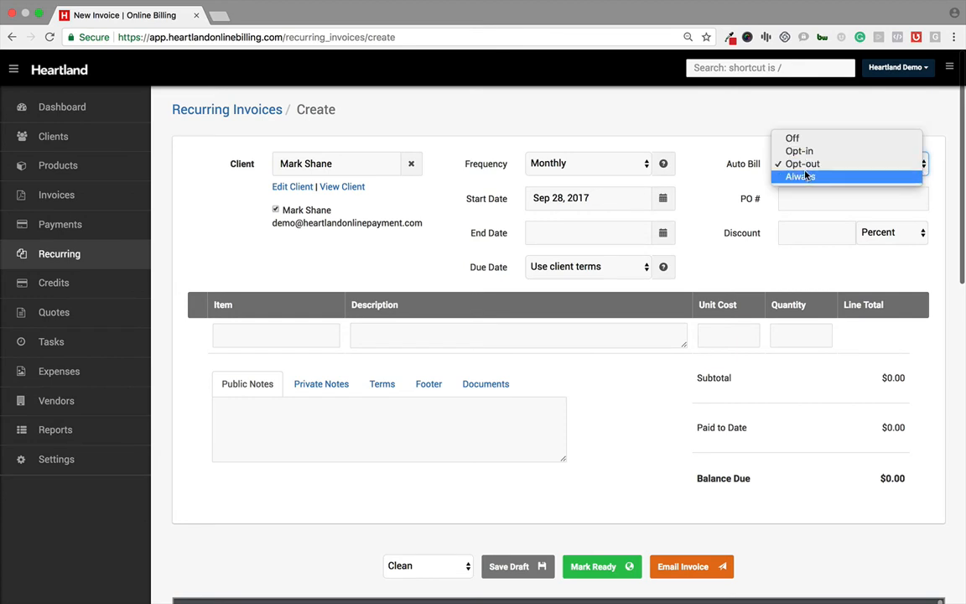
{"action": "left_click", "coordinate": [805, 177]}
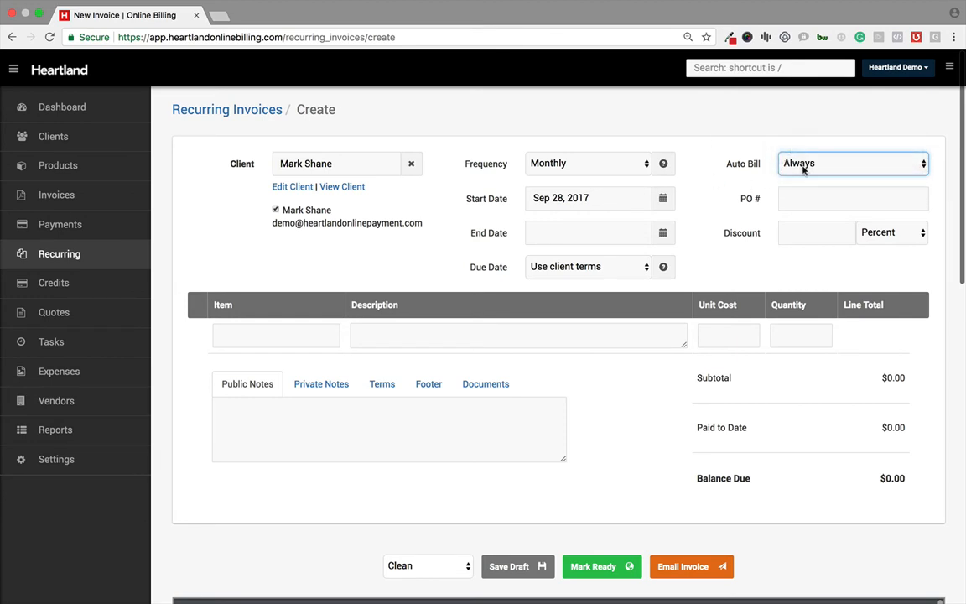
Examine the recurring invoice's PO number and discount fields and the products available for its first line item.
{"action": "left_click", "coordinate": [787, 200]}
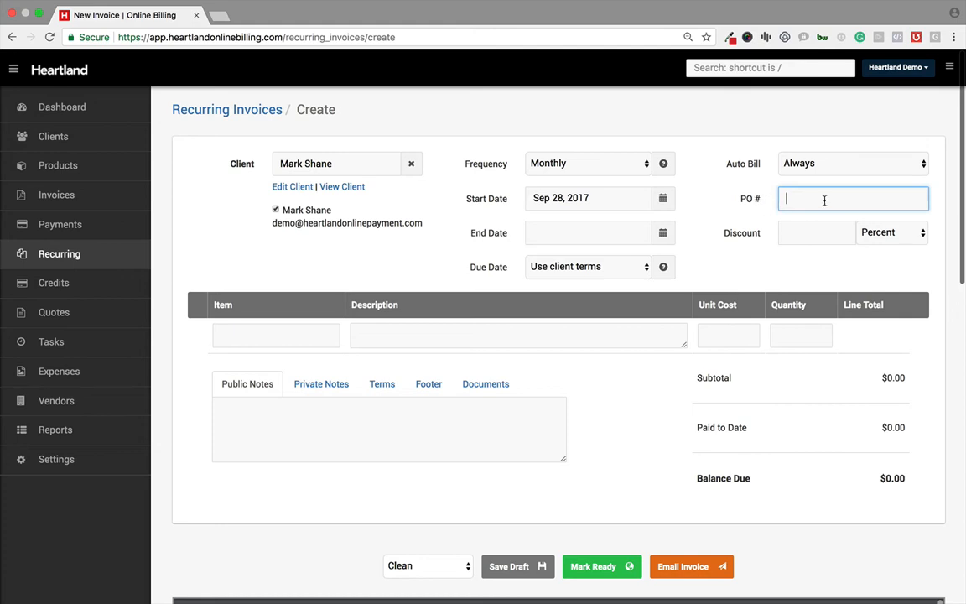
{"action": "left_click", "coordinate": [801, 224]}
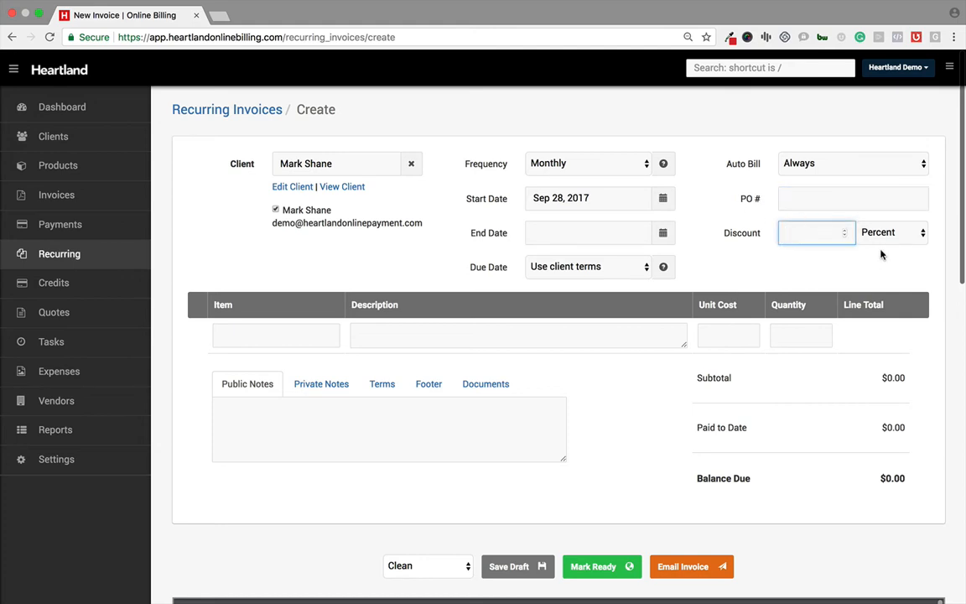
{"action": "scroll", "coordinate": [573, 297], "scroll_direction": "down", "scroll_amount": 3}
{"action": "left_click", "coordinate": [291, 254]}
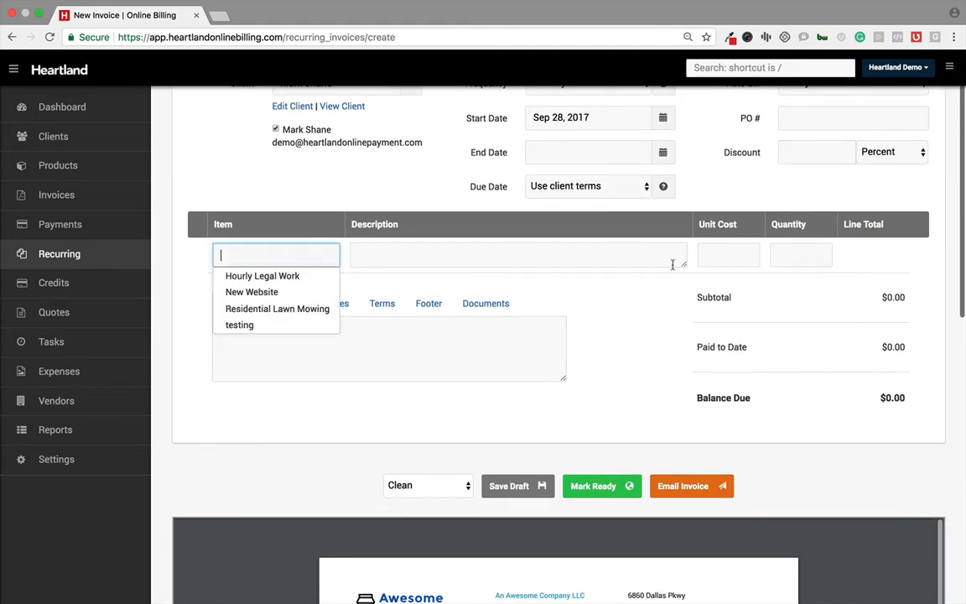
{"action": "scroll", "coordinate": [862, 264], "scroll_direction": "down", "scroll_amount": 3}
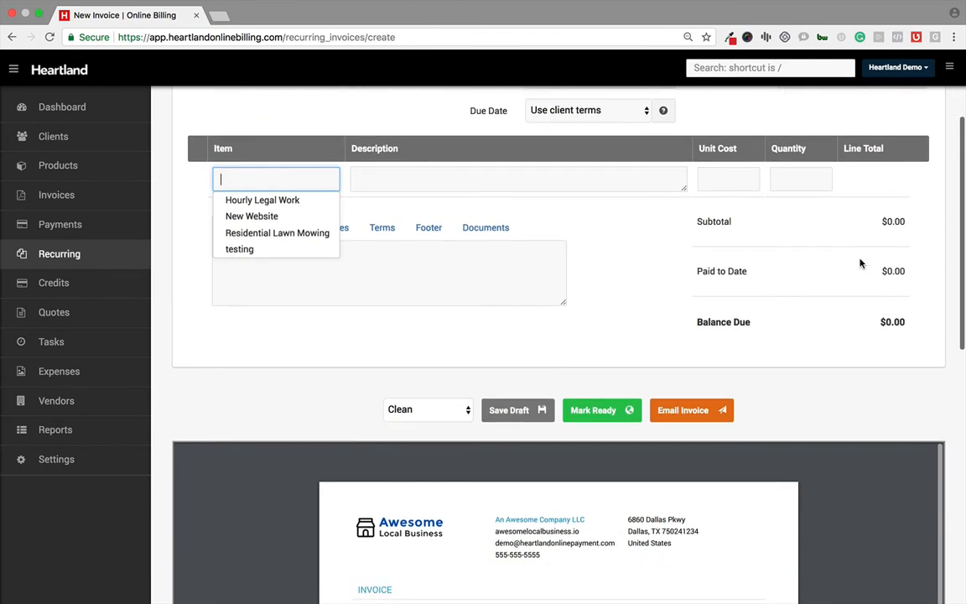
{"action": "scroll", "coordinate": [541, 313], "scroll_direction": "down", "scroll_amount": 1}
View the recurring invoice's public notes, private notes, terms, footer and documents sections, and its invoice preview.
{"action": "left_click", "coordinate": [422, 244]}
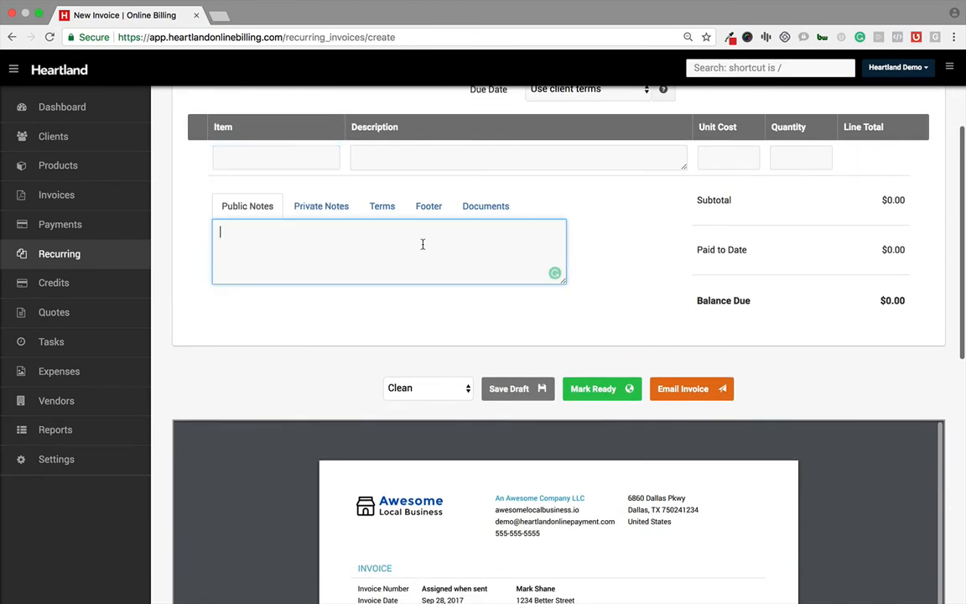
{"action": "left_click", "coordinate": [324, 208]}
{"action": "left_click", "coordinate": [379, 208]}
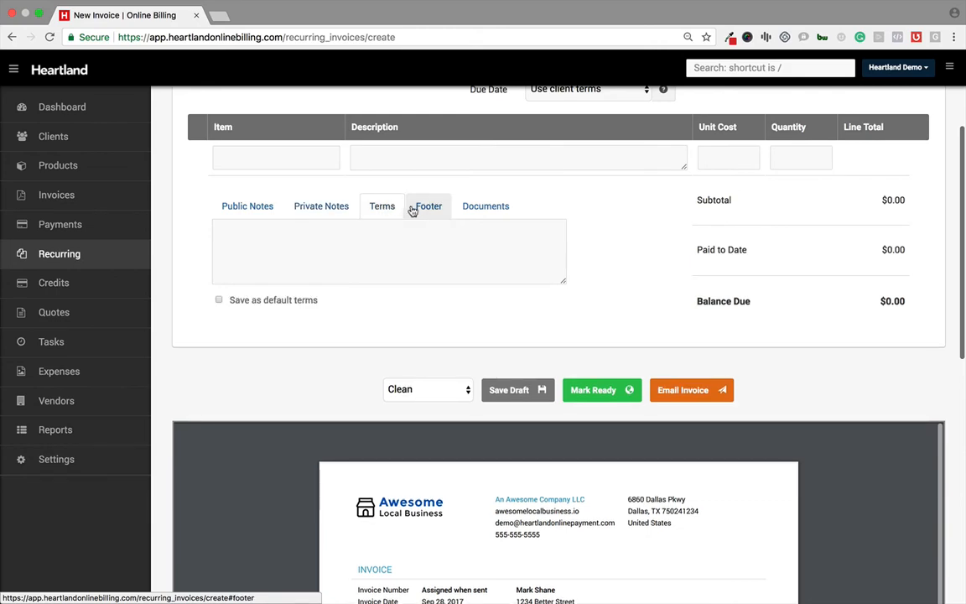
{"action": "left_click", "coordinate": [418, 208]}
{"action": "left_click", "coordinate": [477, 209]}
{"action": "scroll", "coordinate": [554, 302], "scroll_direction": "down", "scroll_amount": 10}
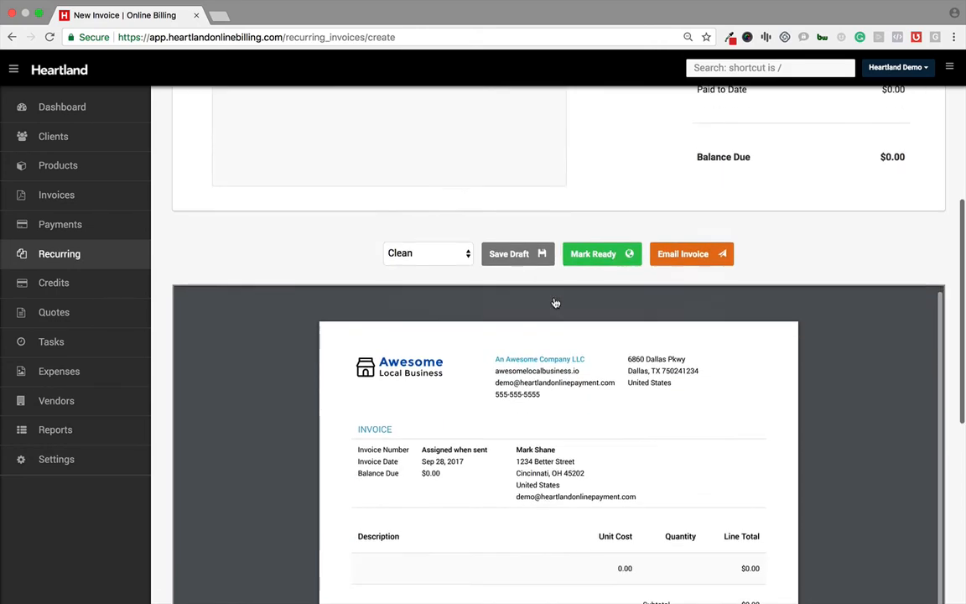
{"action": "scroll", "coordinate": [446, 483], "scroll_direction": "up", "scroll_amount": 10}
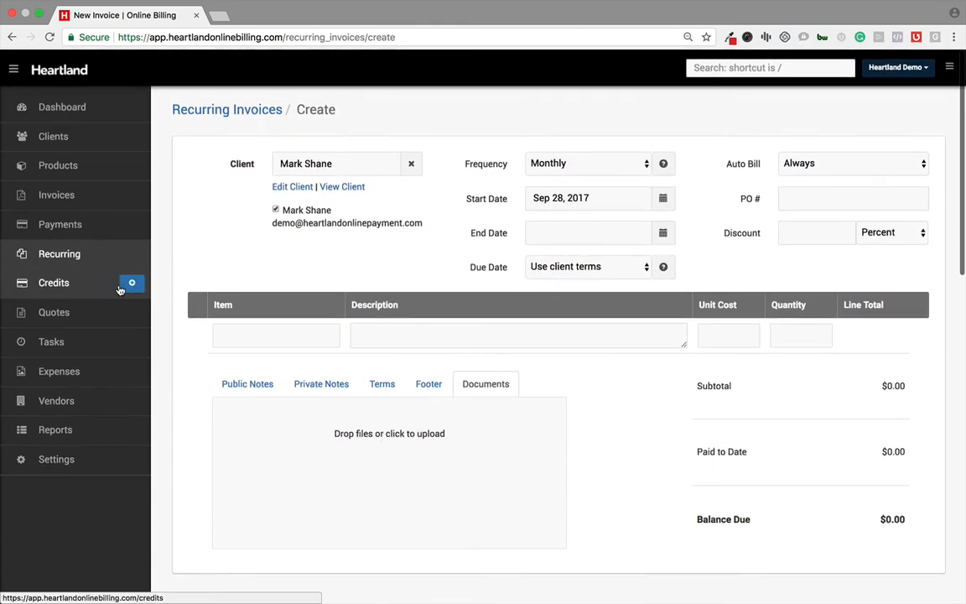
Leave the unsaved recurring invoice, view the credits list and start a new credit entry.
{"action": "left_click", "coordinate": [80, 288]}
{"action": "key", "text": "Return"}
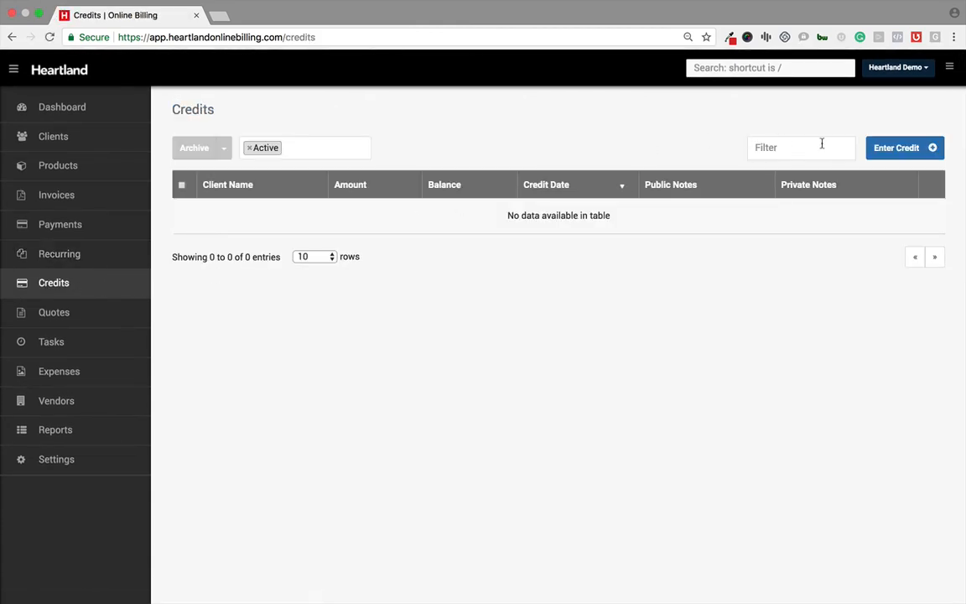
{"action": "left_click", "coordinate": [894, 147]}
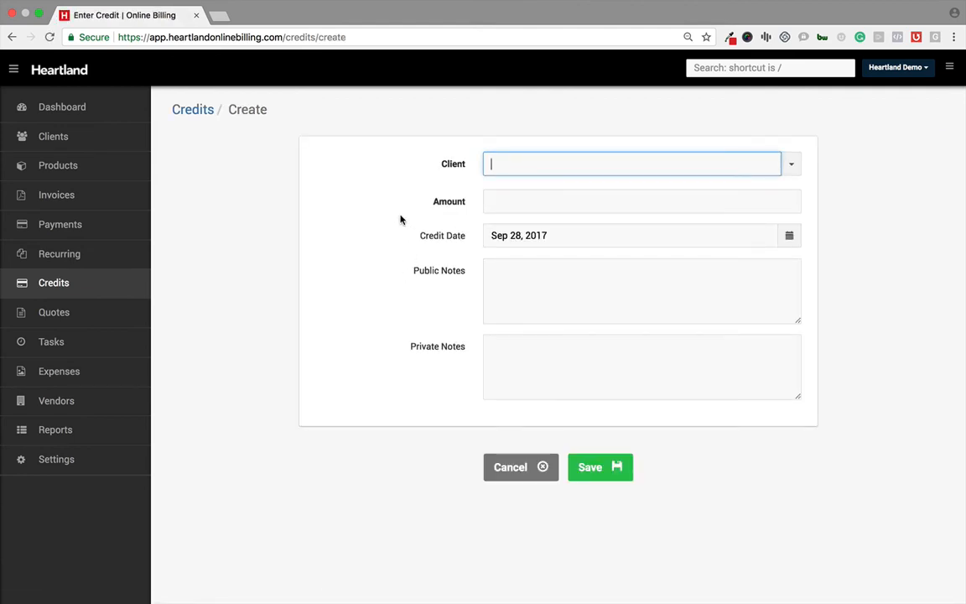
Pick the second listed client for the new credit and examine its amount field and credit date calendar.
{"action": "left_click", "coordinate": [791, 164]}
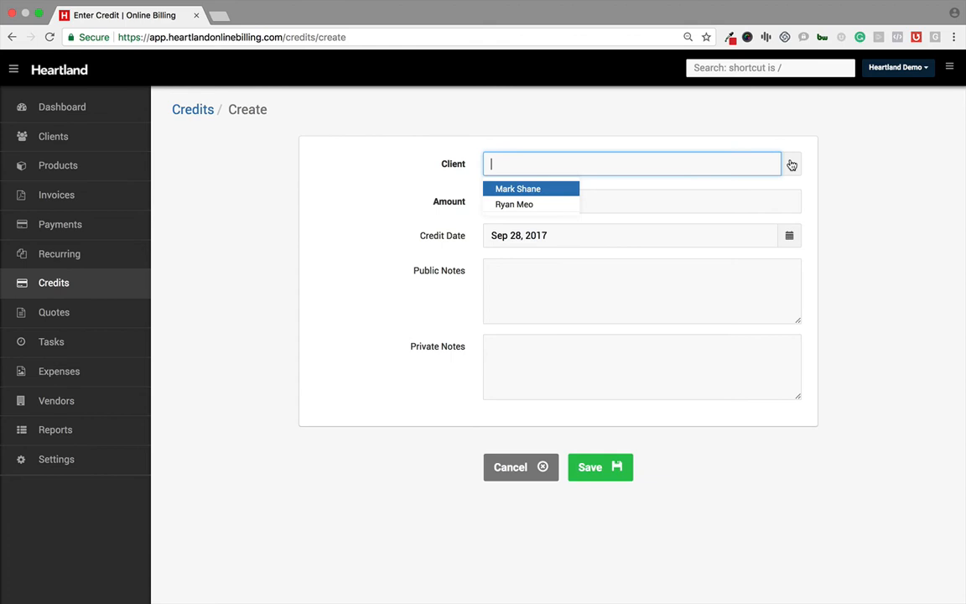
{"action": "left_click", "coordinate": [518, 203]}
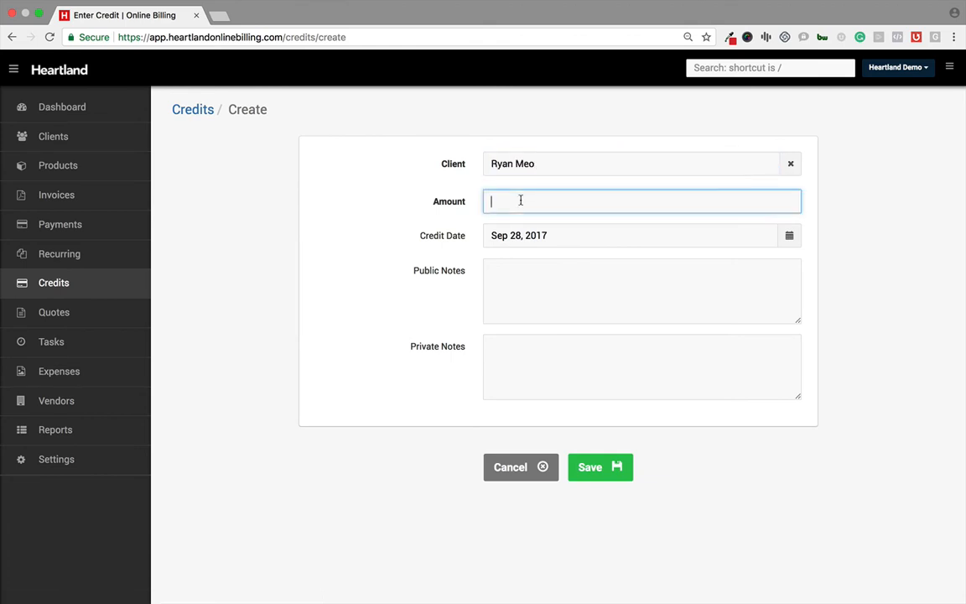
{"action": "left_click", "coordinate": [556, 235]}
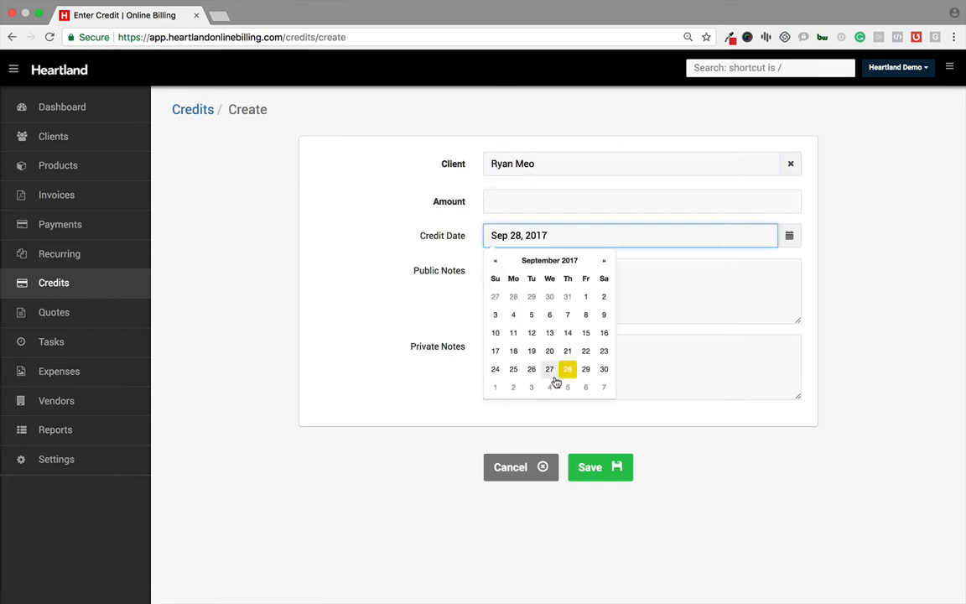
{"action": "left_click", "coordinate": [423, 315]}
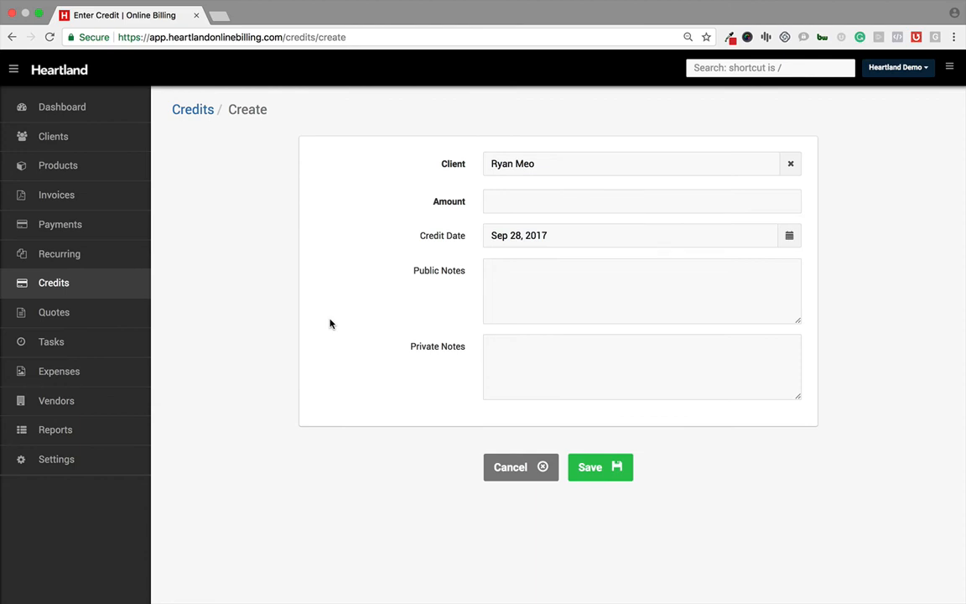
Leave the unsaved credit, open quote 0002 and examine its partial/deposit field and discount type options.
{"action": "left_click", "coordinate": [74, 316]}
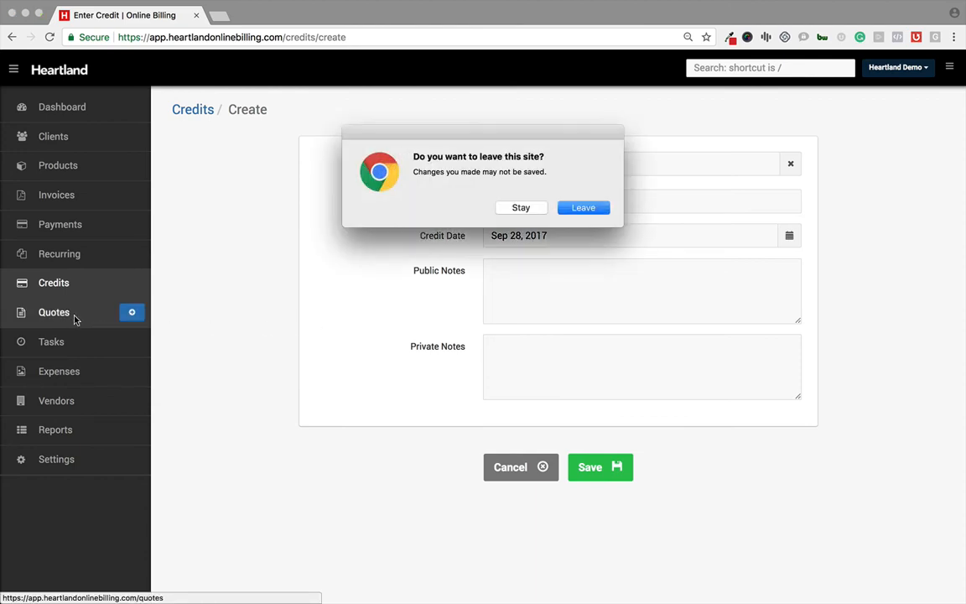
{"action": "key", "text": "Return"}
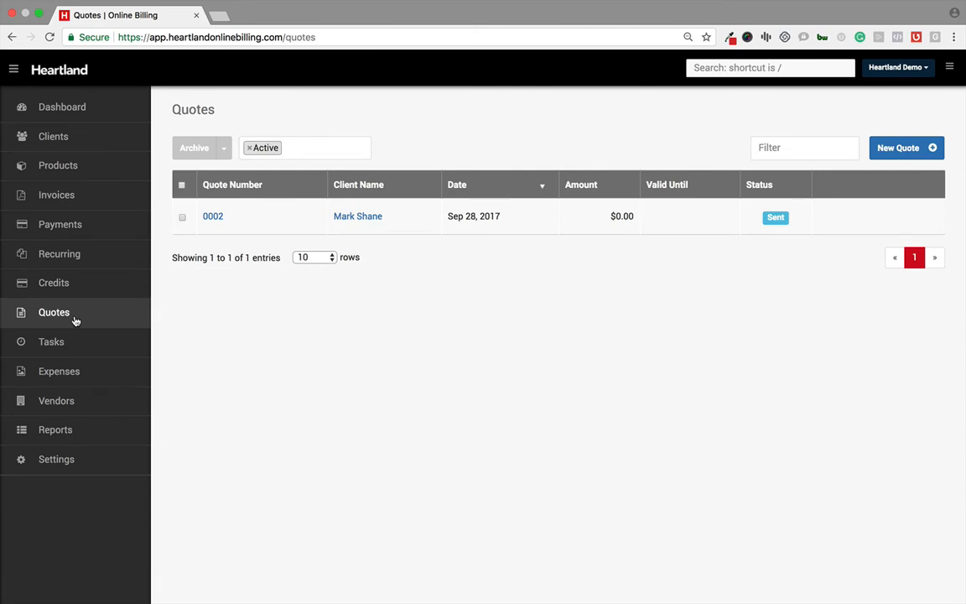
{"action": "left_click", "coordinate": [215, 217]}
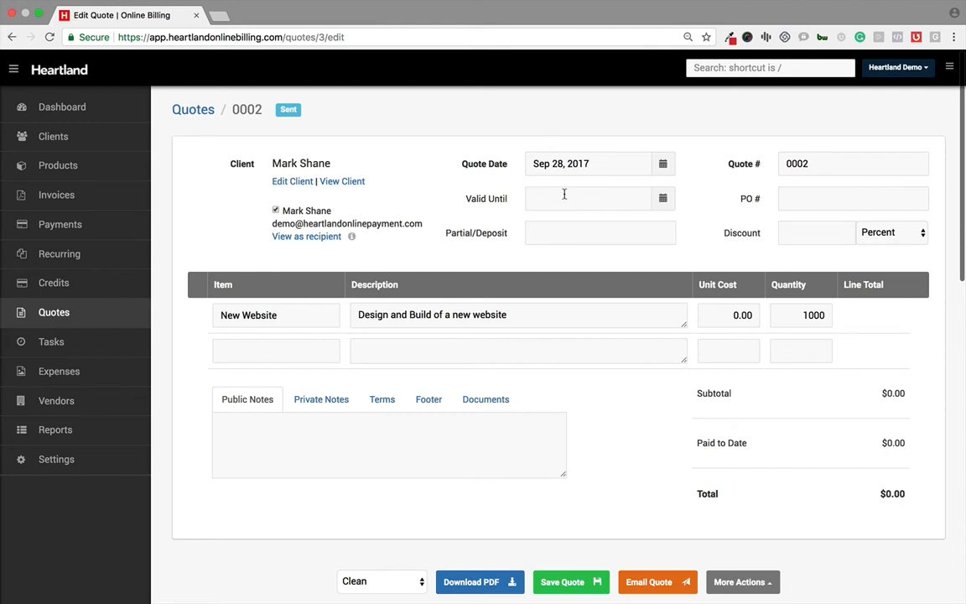
{"action": "left_click", "coordinate": [555, 233]}
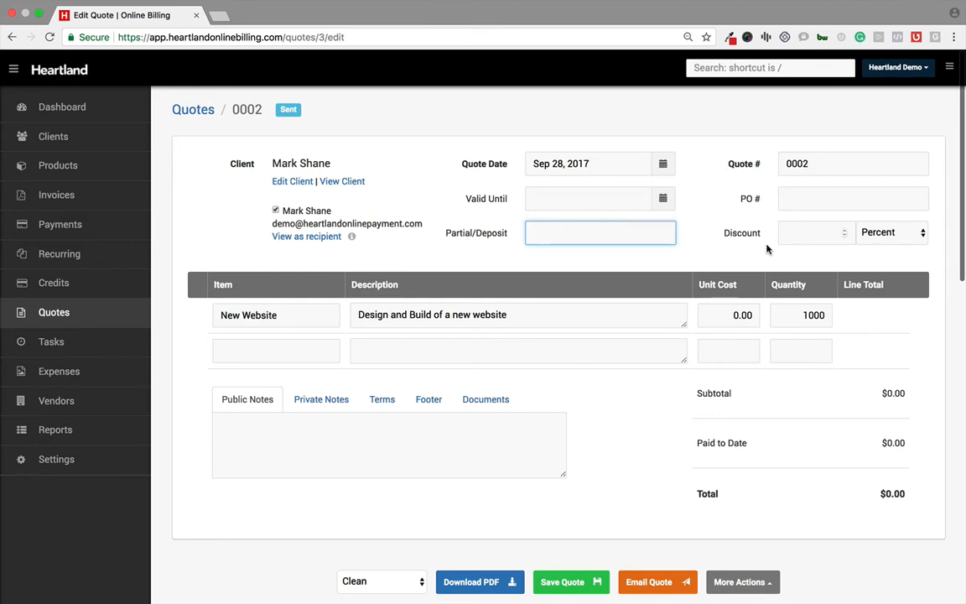
{"action": "left_click", "coordinate": [878, 237]}
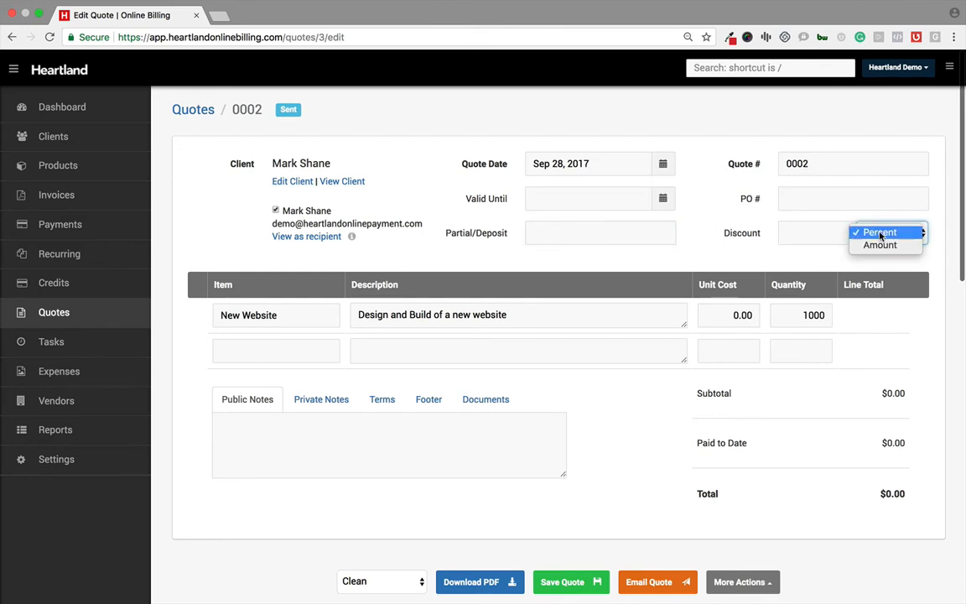
{"action": "left_click", "coordinate": [827, 260]}
Review quote 0002's line items and notes sections, its design template options and its PDF preview.
{"action": "scroll", "coordinate": [469, 293], "scroll_direction": "down", "scroll_amount": 1}
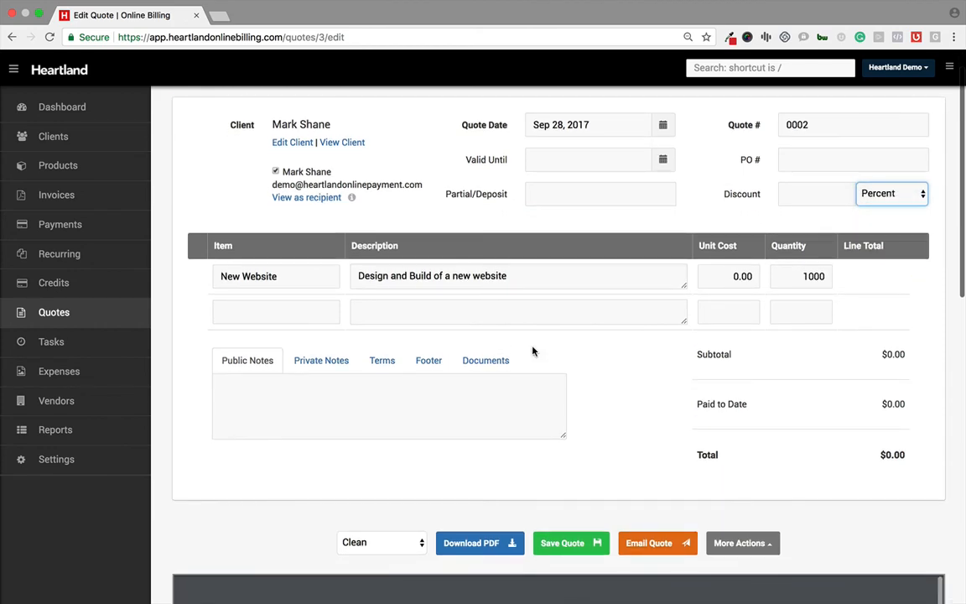
{"action": "scroll", "coordinate": [532, 351], "scroll_direction": "down", "scroll_amount": 2}
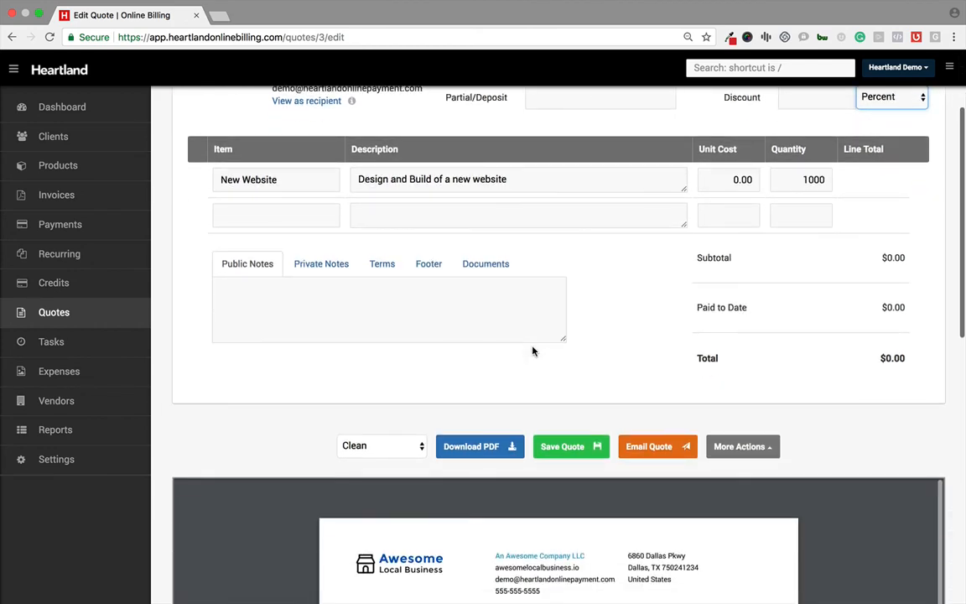
{"action": "scroll", "coordinate": [532, 351], "scroll_direction": "down", "scroll_amount": 2}
{"action": "scroll", "coordinate": [533, 349], "scroll_direction": "up", "scroll_amount": 3}
{"action": "scroll", "coordinate": [533, 345], "scroll_direction": "down", "scroll_amount": 1}
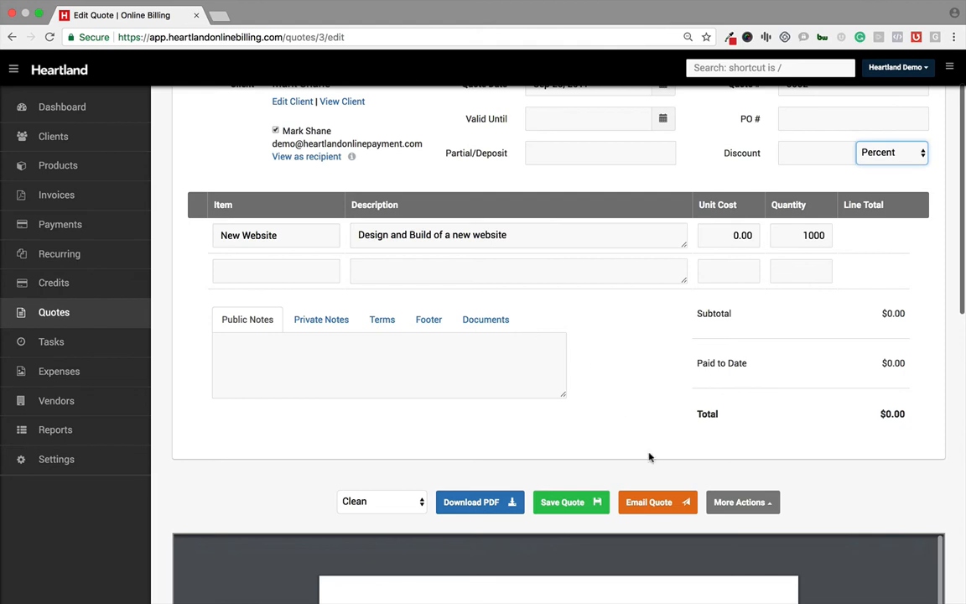
{"action": "scroll", "coordinate": [653, 470], "scroll_direction": "down", "scroll_amount": 4}
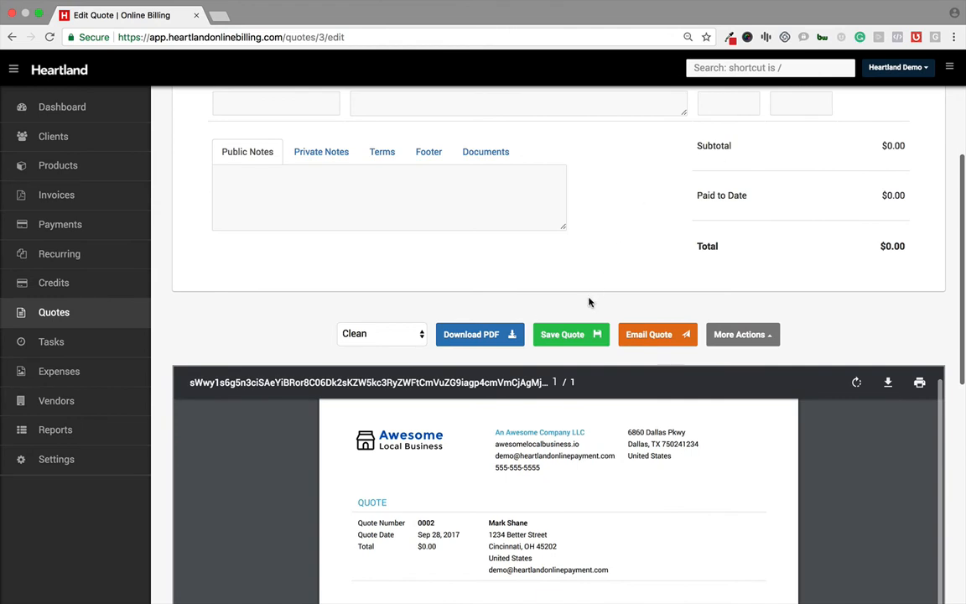
{"action": "scroll", "coordinate": [545, 277], "scroll_direction": "down", "scroll_amount": 2}
{"action": "left_click", "coordinate": [396, 245]}
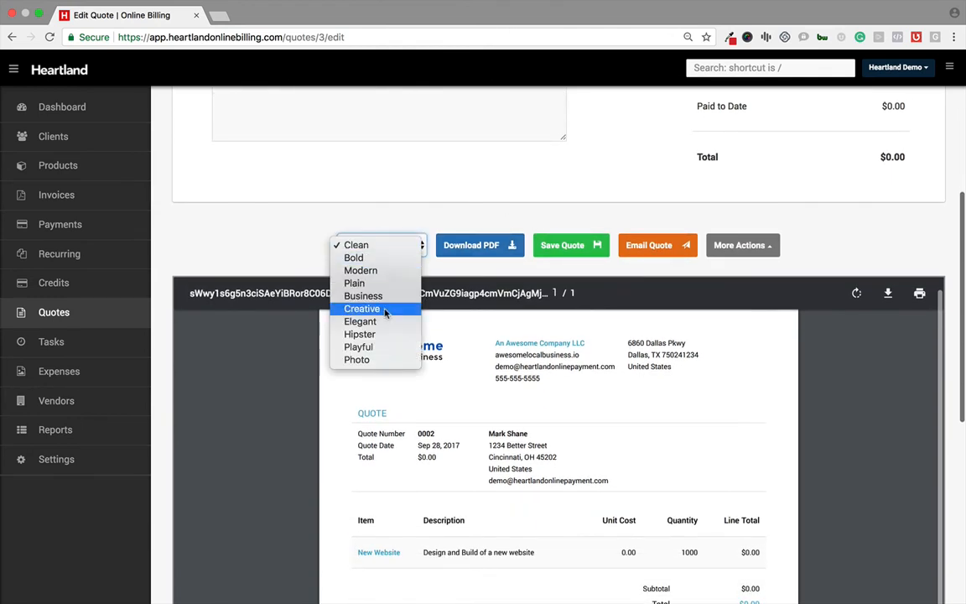
{"action": "left_click", "coordinate": [425, 174]}
{"action": "scroll", "coordinate": [452, 451], "scroll_direction": "down", "scroll_amount": 6}
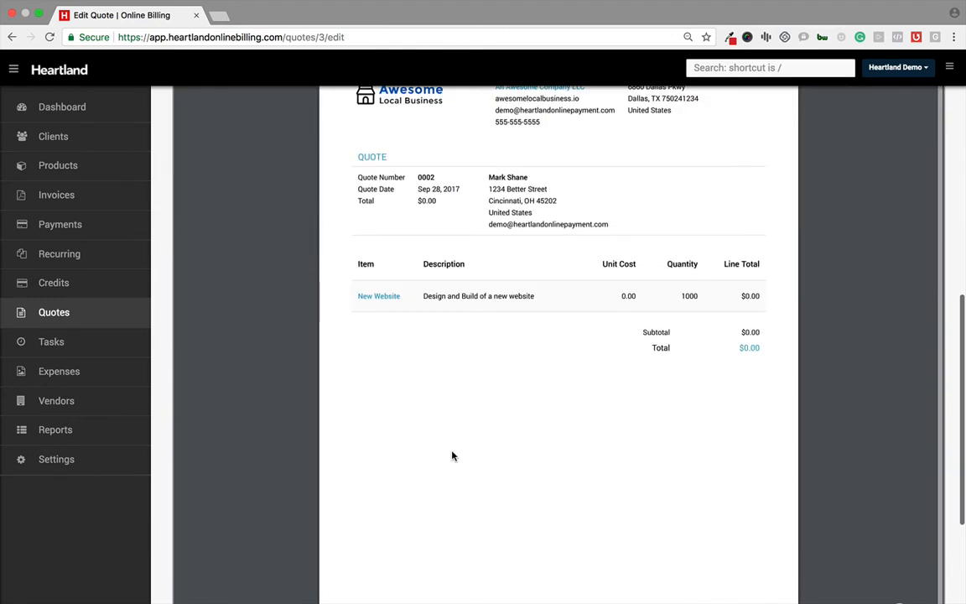
{"action": "scroll", "coordinate": [452, 453], "scroll_direction": "up", "scroll_amount": 2}
{"action": "scroll", "coordinate": [452, 456], "scroll_direction": "up", "scroll_amount": 12}
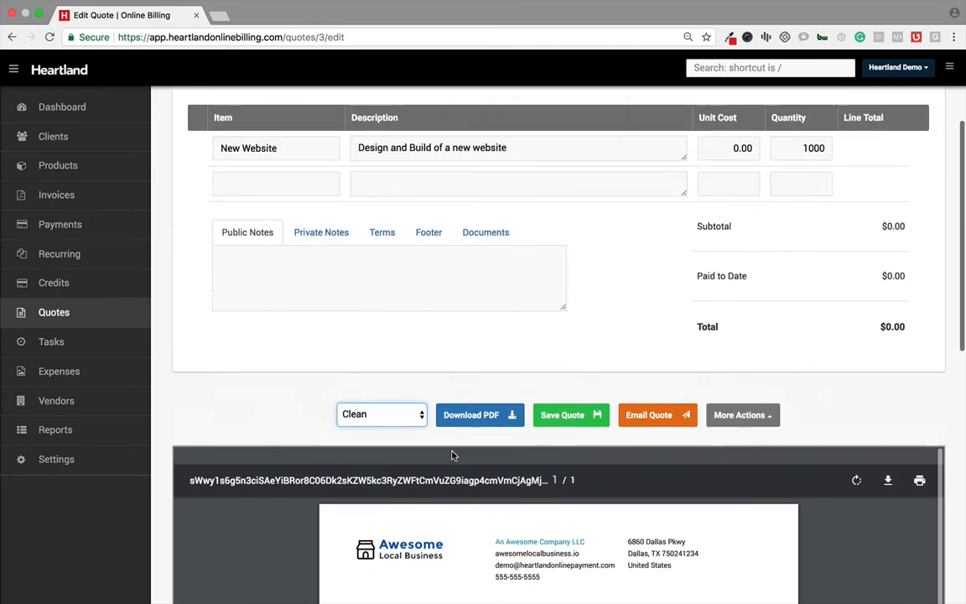
Open the tasks list, view the record of the client assigned to the task, and return to the tasks list.
{"action": "left_click", "coordinate": [52, 341]}
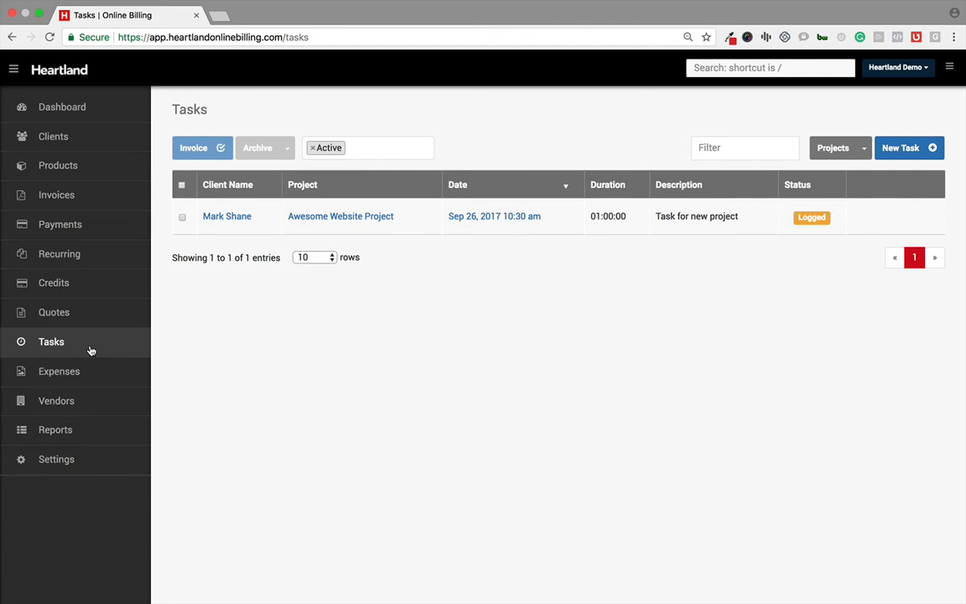
{"action": "left_click", "coordinate": [227, 216]}
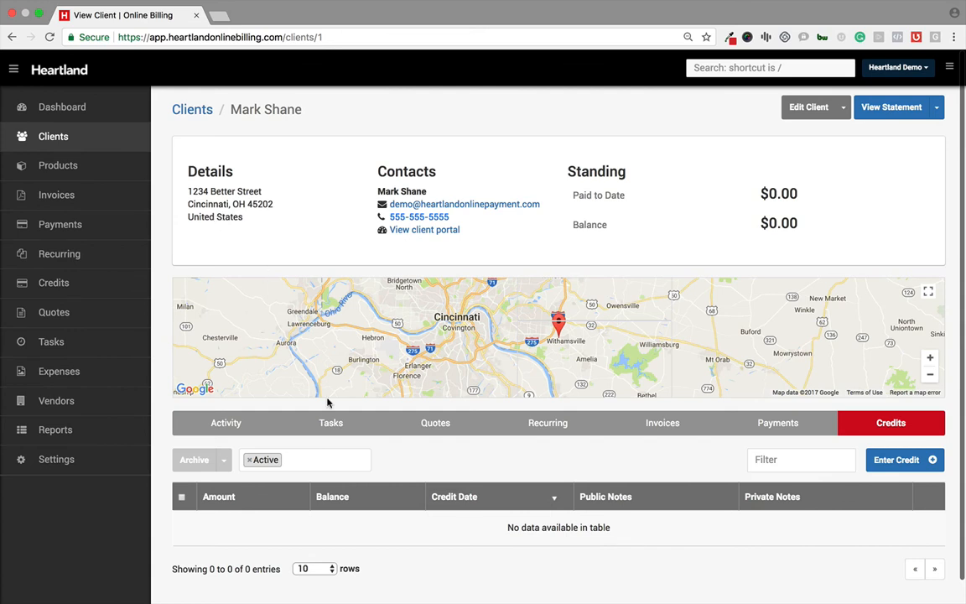
{"action": "scroll", "coordinate": [328, 400], "scroll_direction": "down", "scroll_amount": 1}
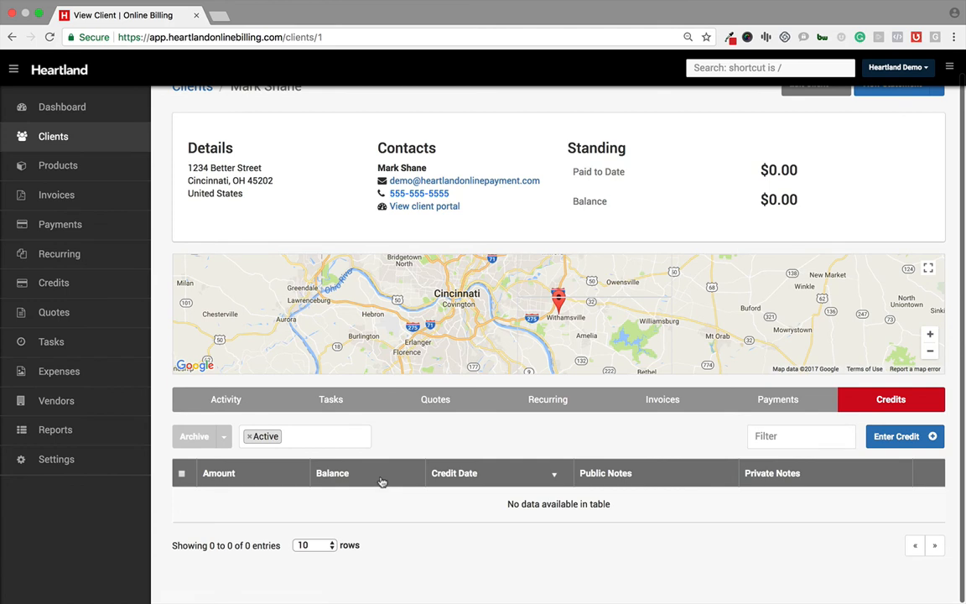
{"action": "left_click", "coordinate": [12, 36]}
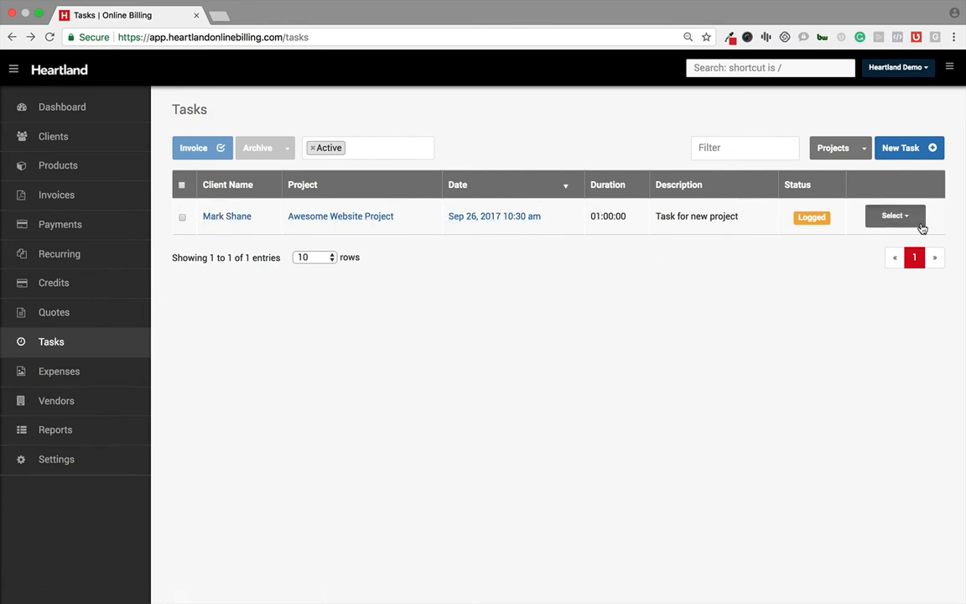
Open the Awesome Website Project task for editing and examine its additional actions for invoicing, archiving and deleting.
{"action": "left_click", "coordinate": [838, 216]}
{"action": "left_click", "coordinate": [839, 299]}
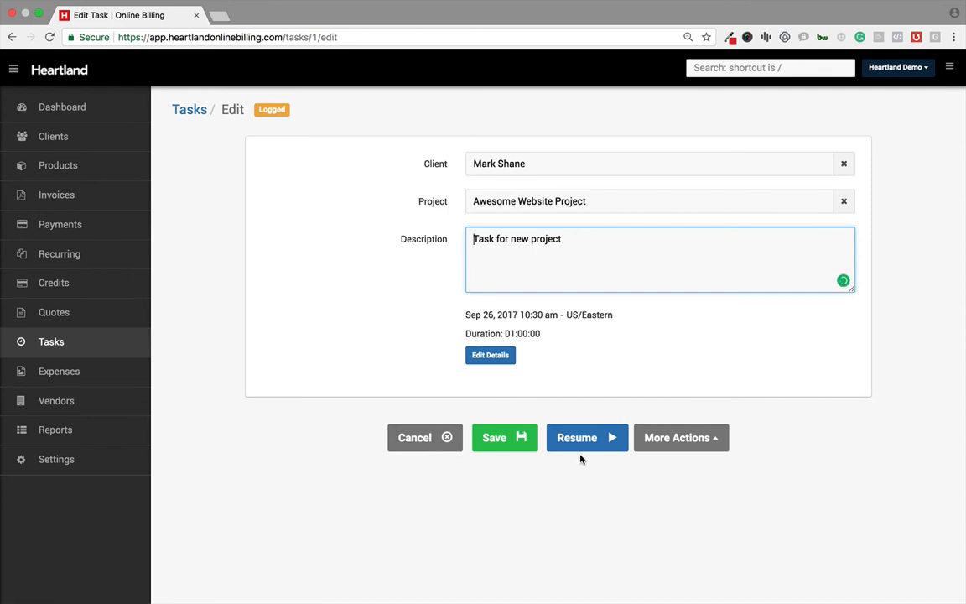
{"action": "left_click", "coordinate": [708, 441]}
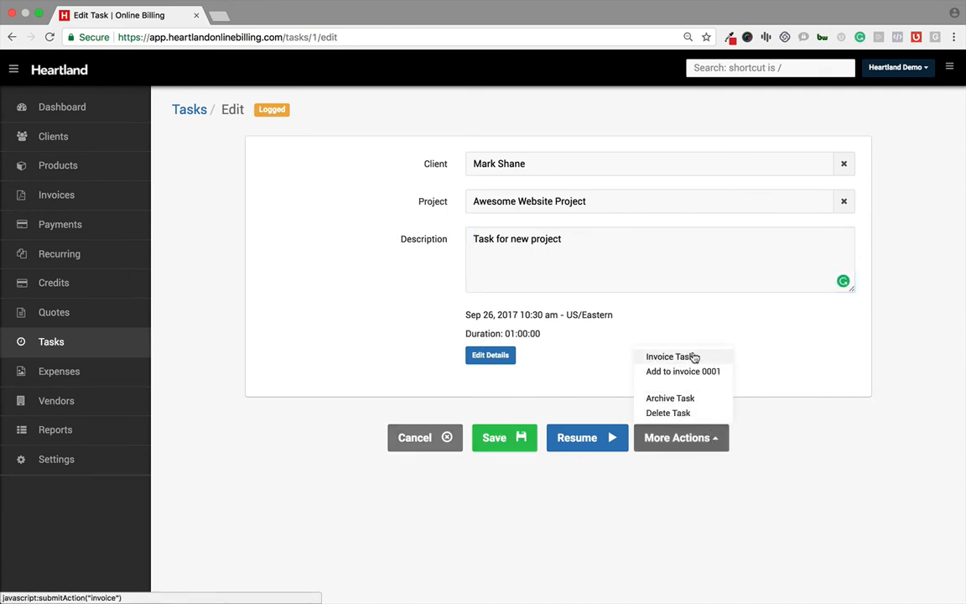
{"action": "left_click", "coordinate": [367, 341]}
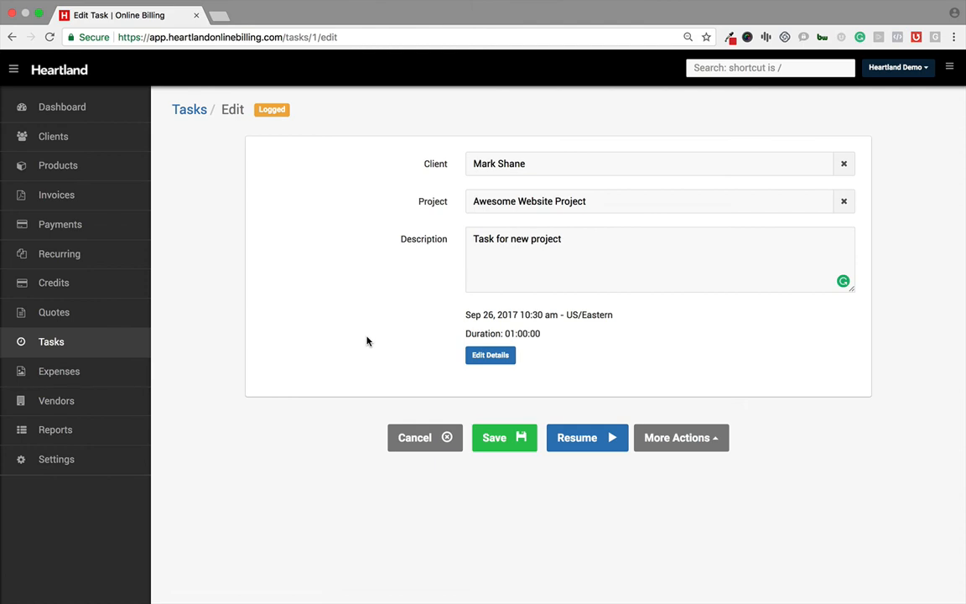
View the expenses list and the vendors list.
{"action": "left_click", "coordinate": [59, 372]}
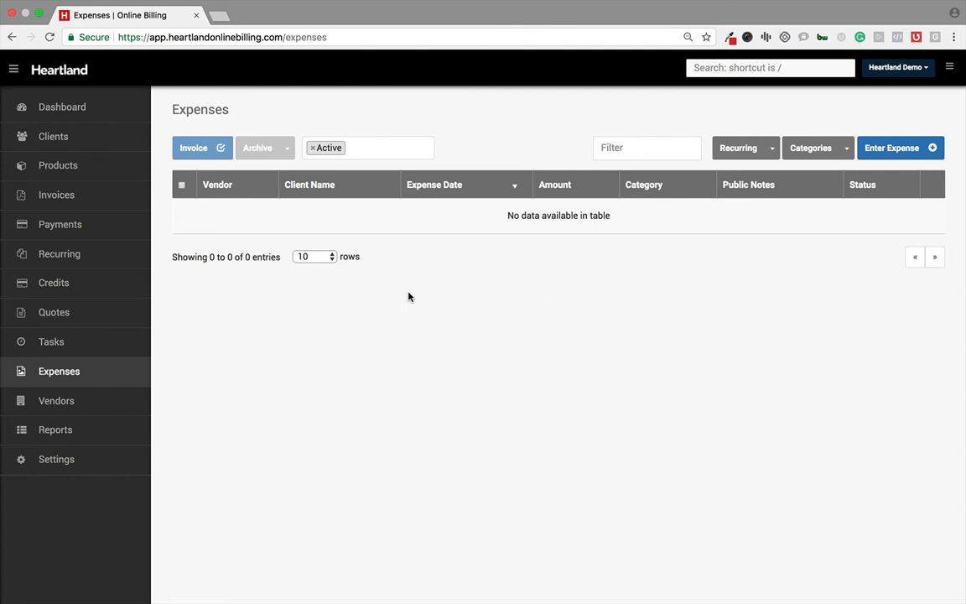
{"action": "left_click", "coordinate": [40, 404]}
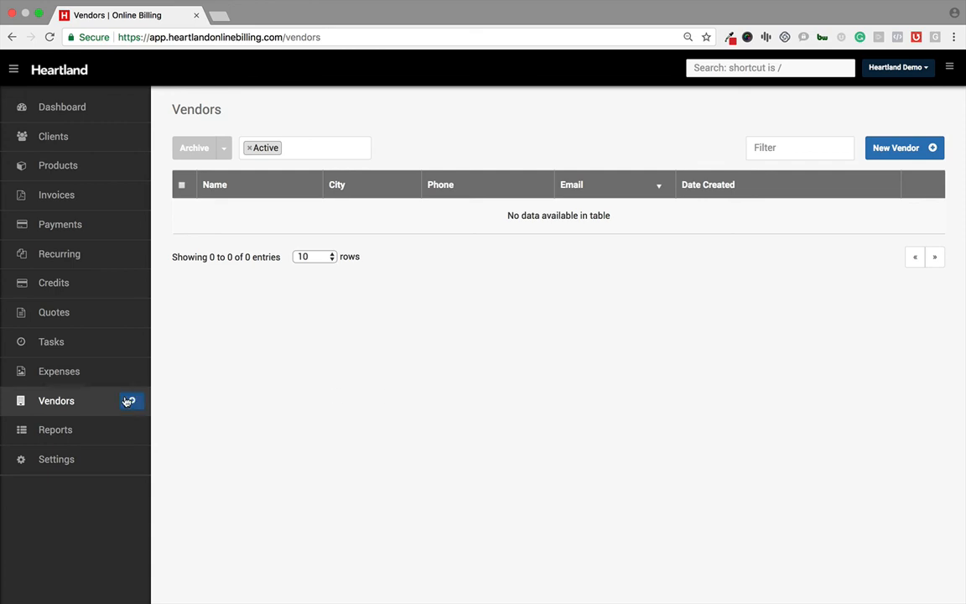
Open the report settings and examine the available report types and date range presets.
{"action": "left_click", "coordinate": [80, 423]}
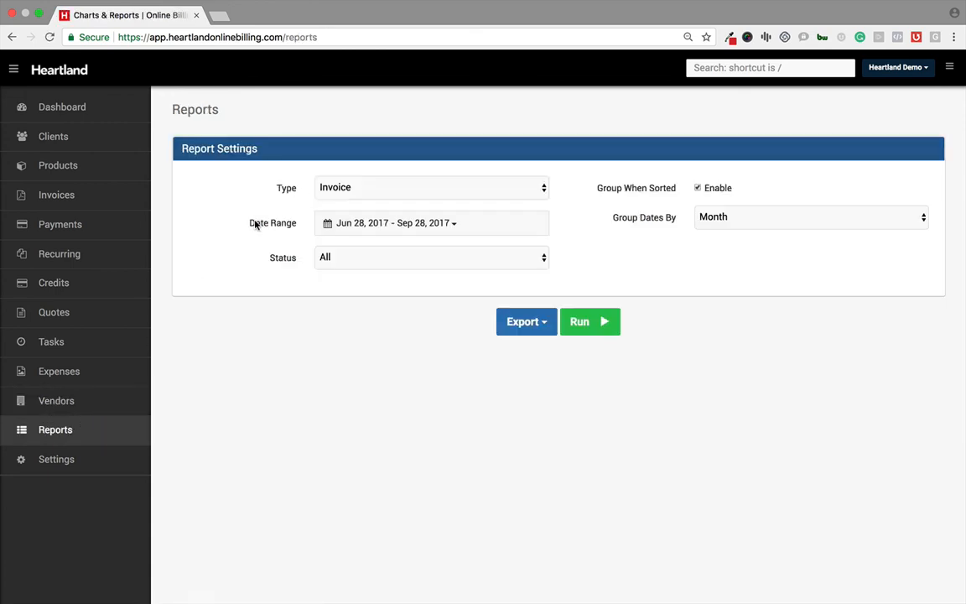
{"action": "left_click", "coordinate": [349, 196]}
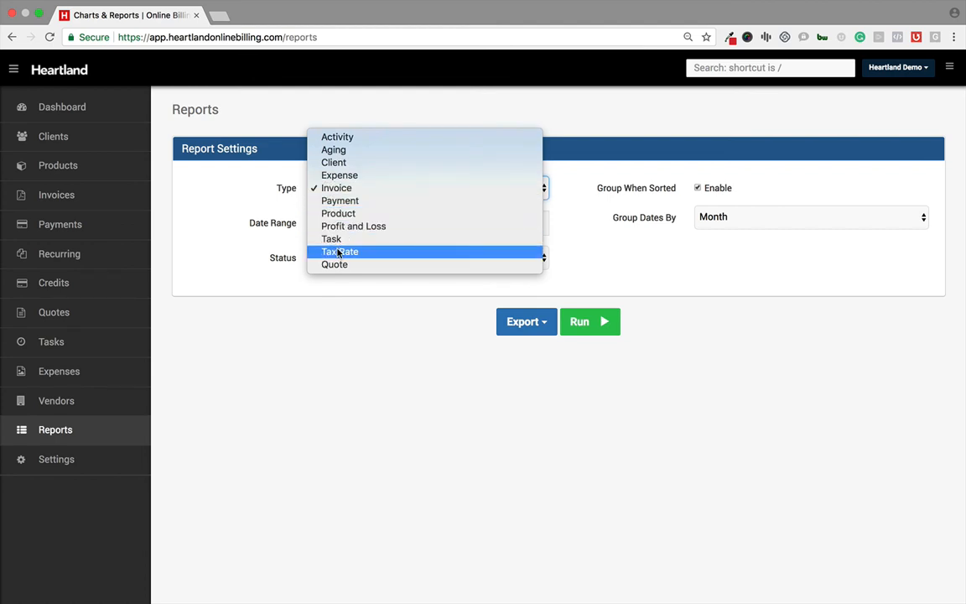
{"action": "left_click", "coordinate": [365, 303]}
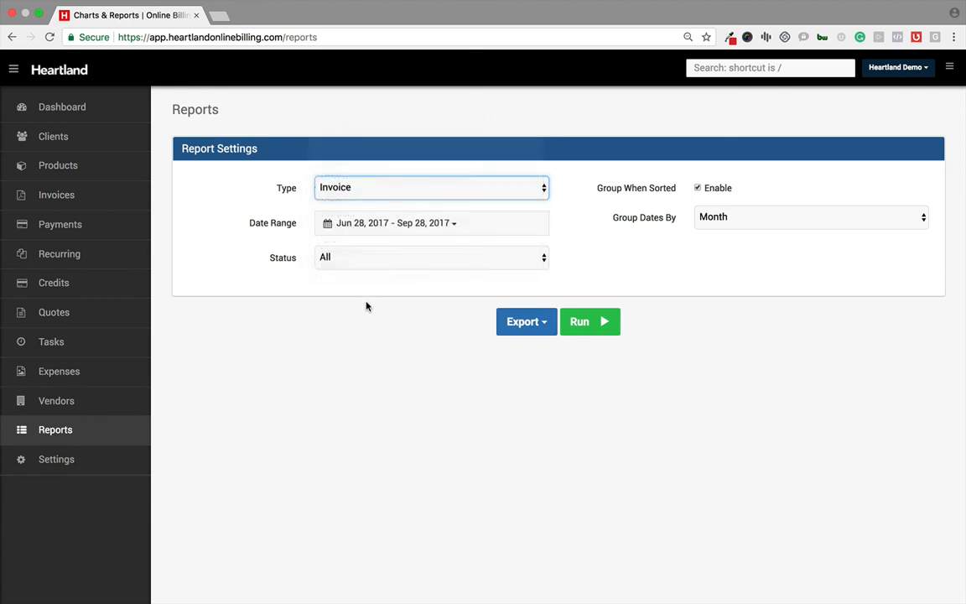
{"action": "left_click", "coordinate": [391, 220]}
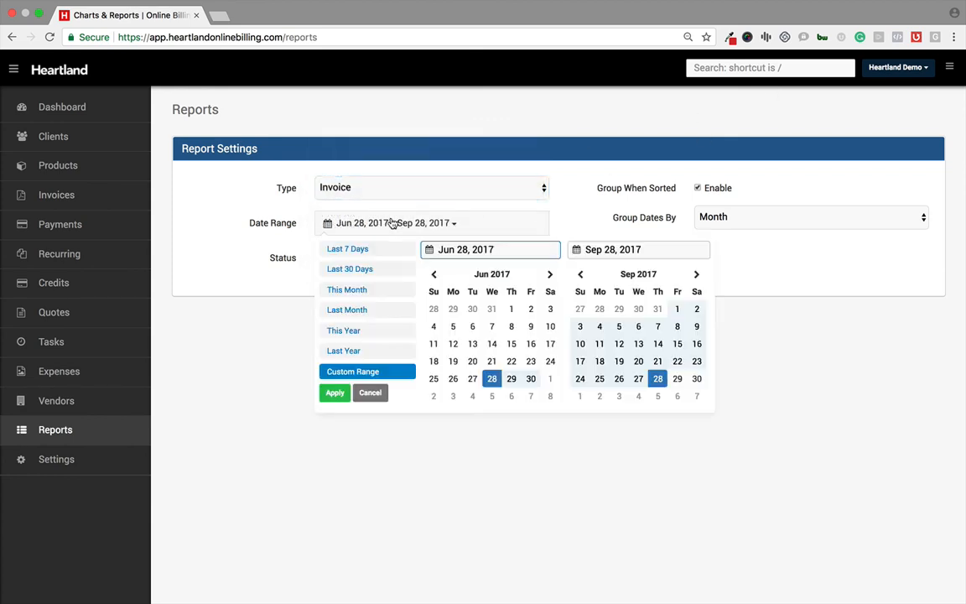
{"action": "left_click", "coordinate": [286, 333]}
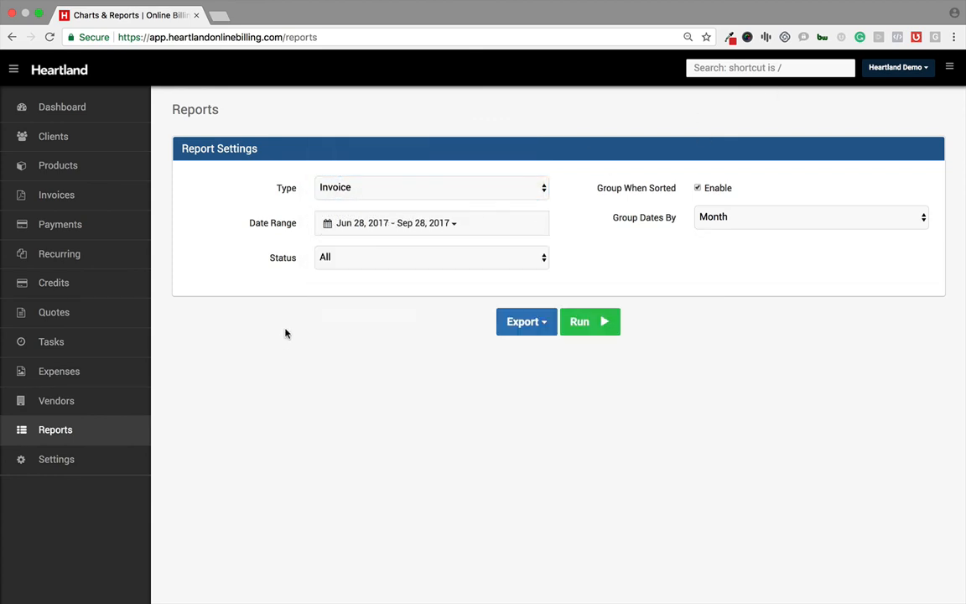
Examine the report's status filter options and the day, month and year choices for grouping dates.
{"action": "left_click", "coordinate": [380, 262]}
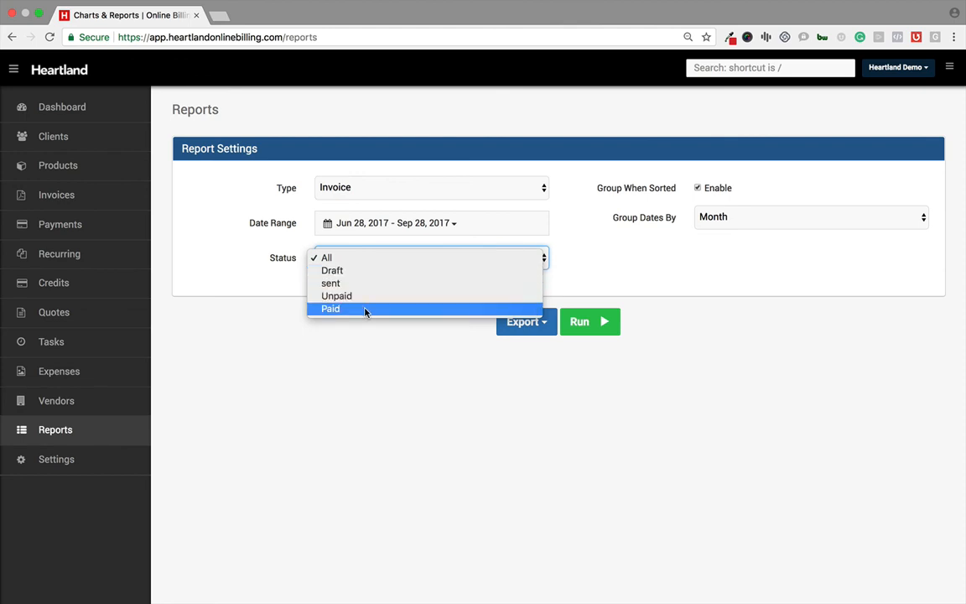
{"action": "left_click", "coordinate": [355, 406]}
{"action": "left_click", "coordinate": [714, 220]}
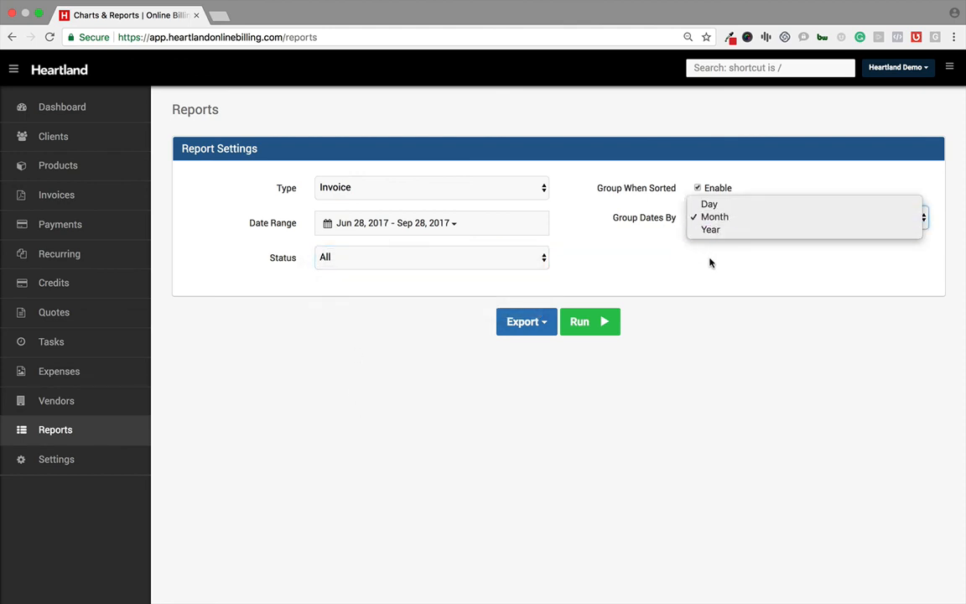
{"action": "left_click", "coordinate": [711, 297]}
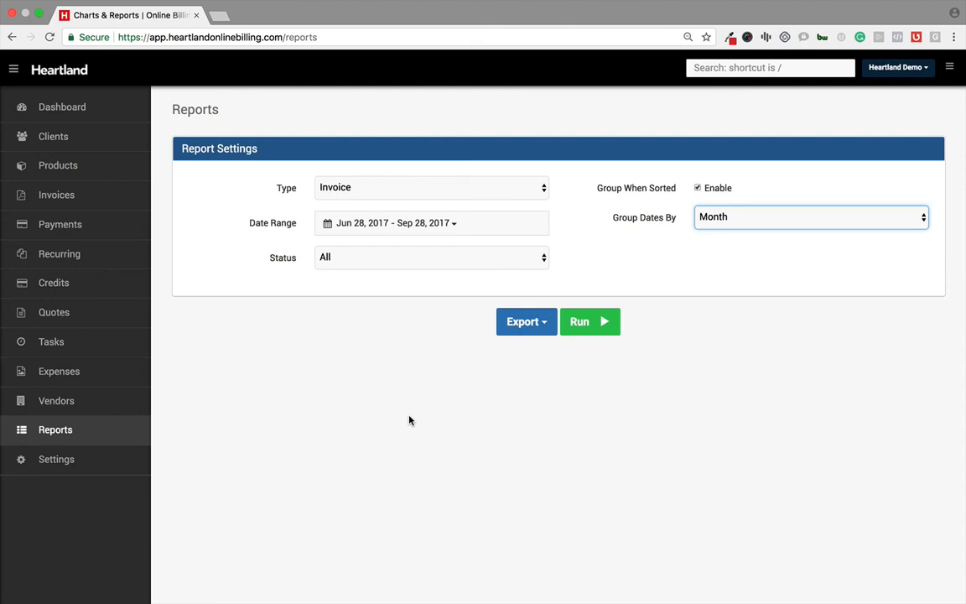
Open the application settings and examine the basic and advanced settings categories.
{"action": "left_click", "coordinate": [72, 461]}
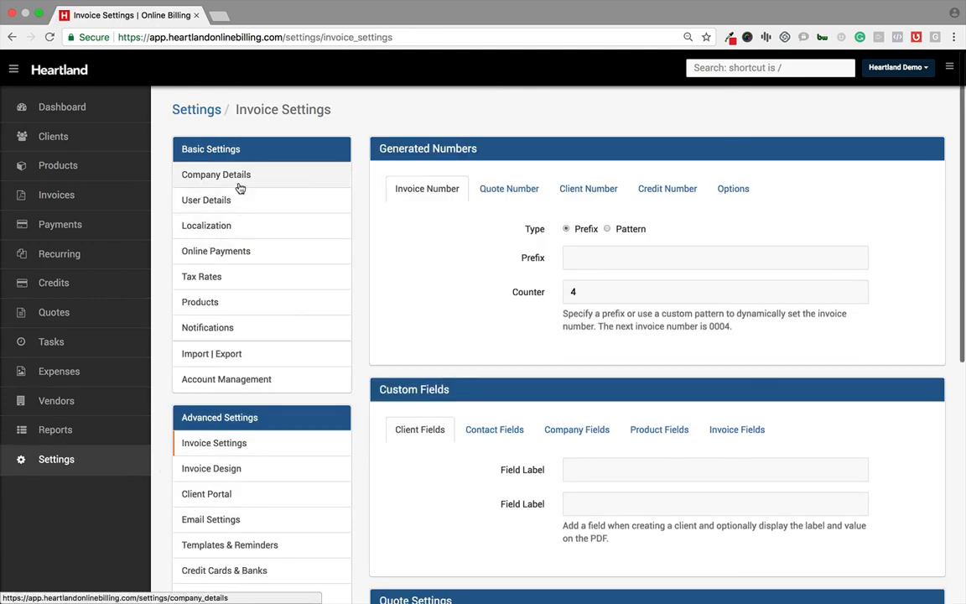
{"action": "scroll", "coordinate": [240, 189], "scroll_direction": "down", "scroll_amount": 1}
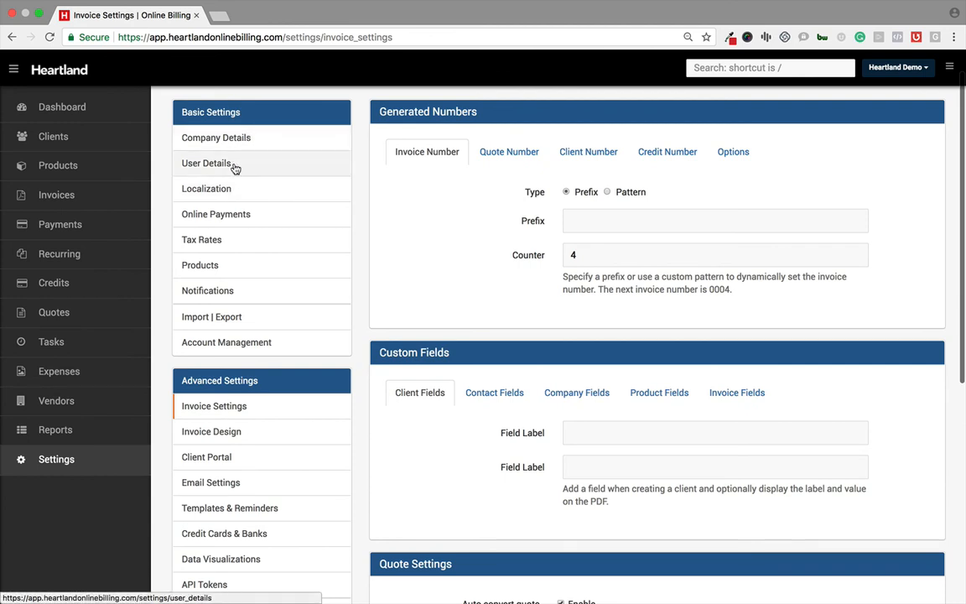
{"action": "scroll", "coordinate": [227, 268], "scroll_direction": "down", "scroll_amount": 1}
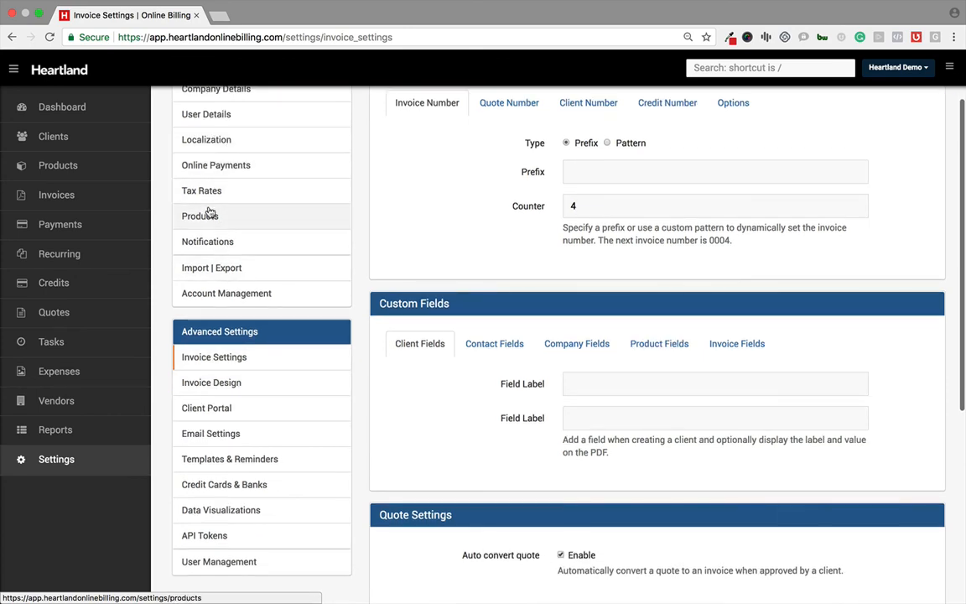
{"action": "scroll", "coordinate": [210, 191], "scroll_direction": "up", "scroll_amount": 1}
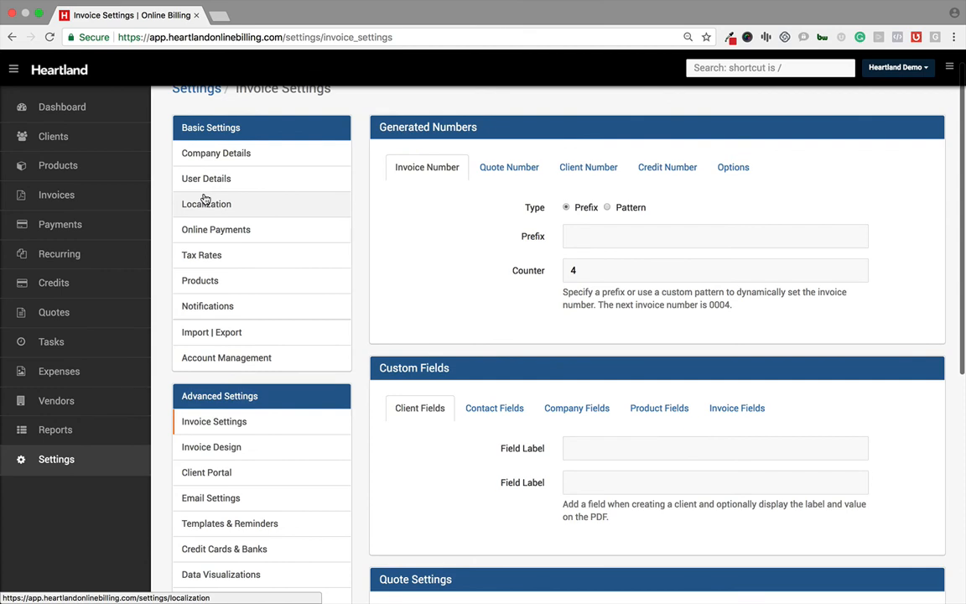
Open the import and export settings and examine the available import sources and the data export options.
{"action": "left_click", "coordinate": [209, 331]}
{"action": "scroll", "coordinate": [511, 277], "scroll_direction": "down", "scroll_amount": 1}
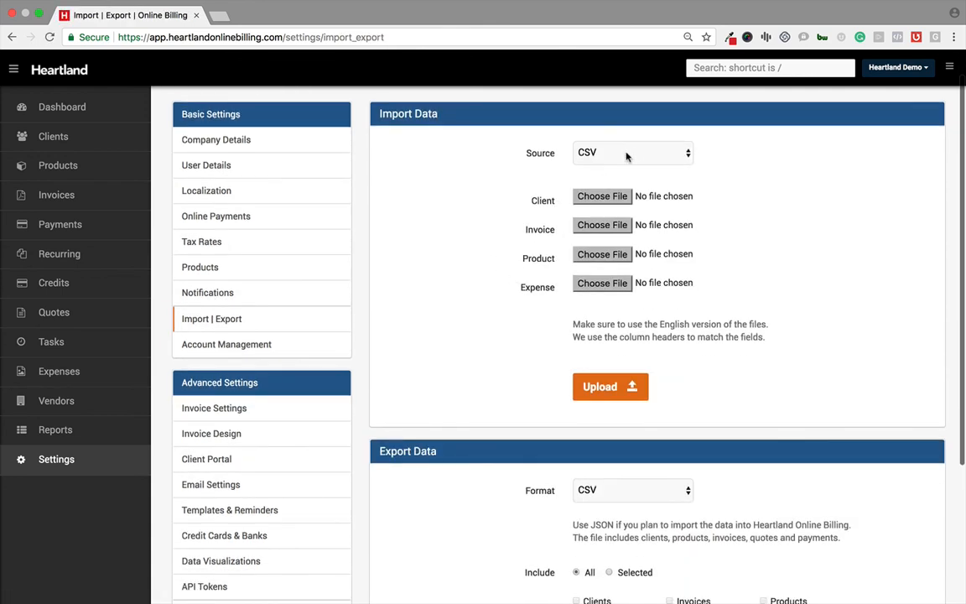
{"action": "left_click", "coordinate": [629, 153]}
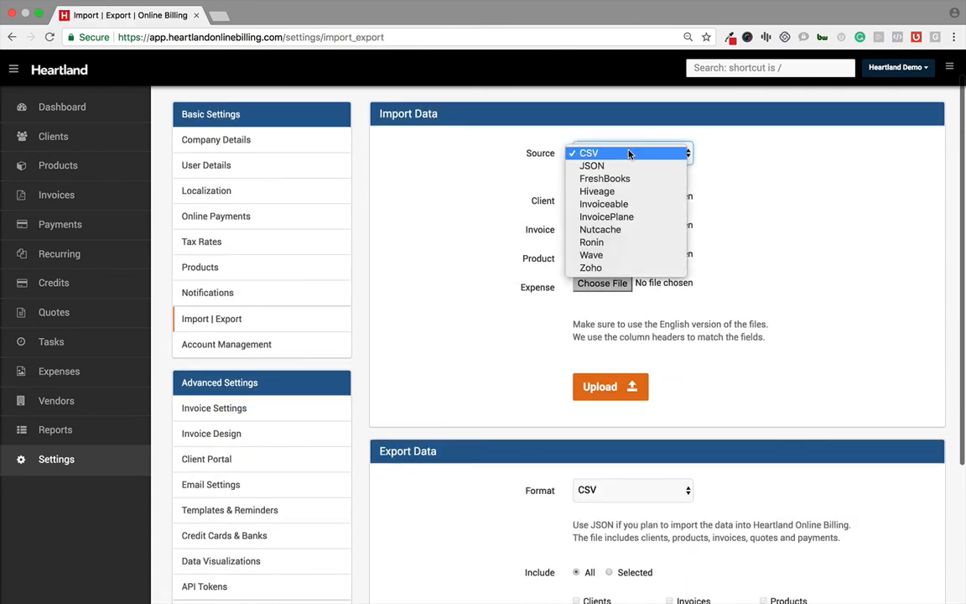
{"action": "key", "text": "Down"}
{"action": "key", "text": "Down"}
{"action": "key", "text": "Down"}
{"action": "key", "text": "Down"}
{"action": "key", "text": "Down"}
{"action": "key", "text": "Down"}
{"action": "key", "text": "Down"}
{"action": "key", "text": "Down"}
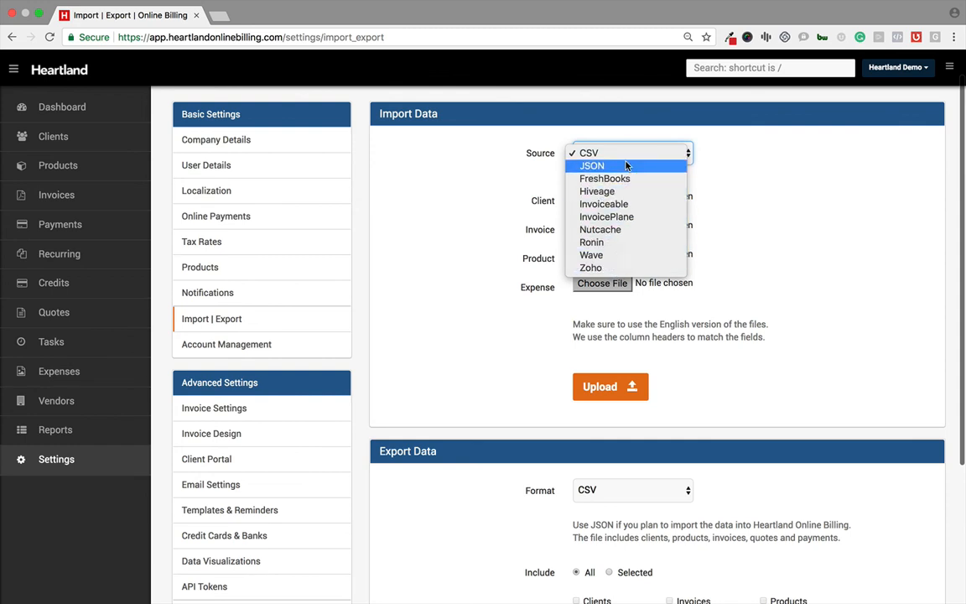
{"action": "left_click", "coordinate": [764, 210]}
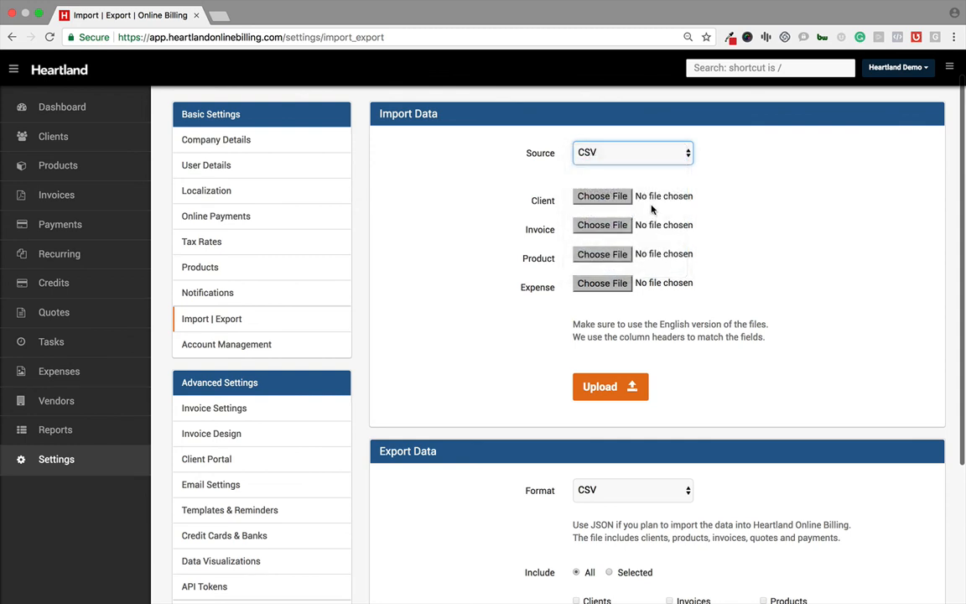
{"action": "scroll", "coordinate": [571, 296], "scroll_direction": "down", "scroll_amount": 5}
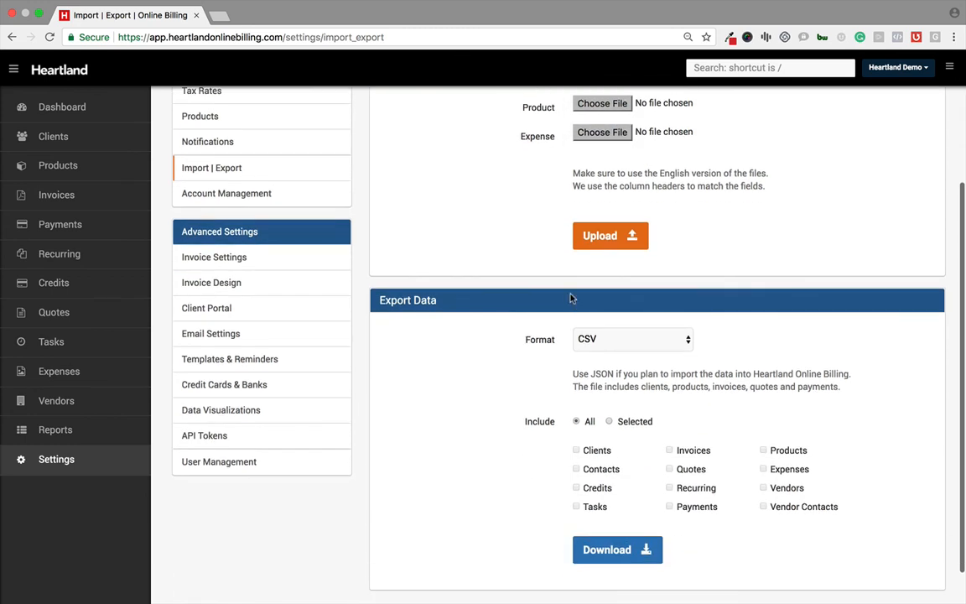